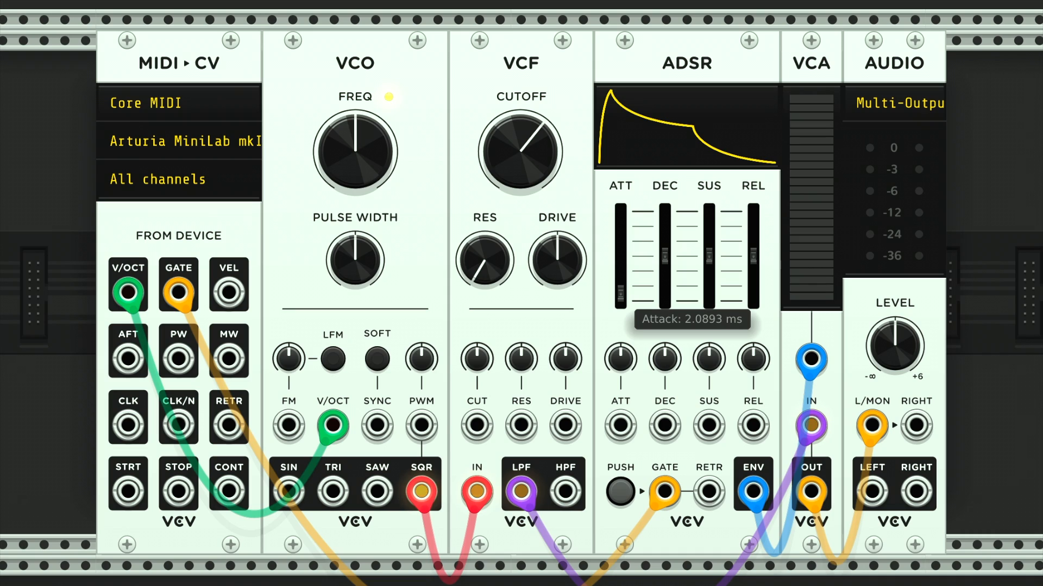
- Raise the attack and the release of the ADSR envelope in the finished synth patch
drag(621, 254, 620, 251)
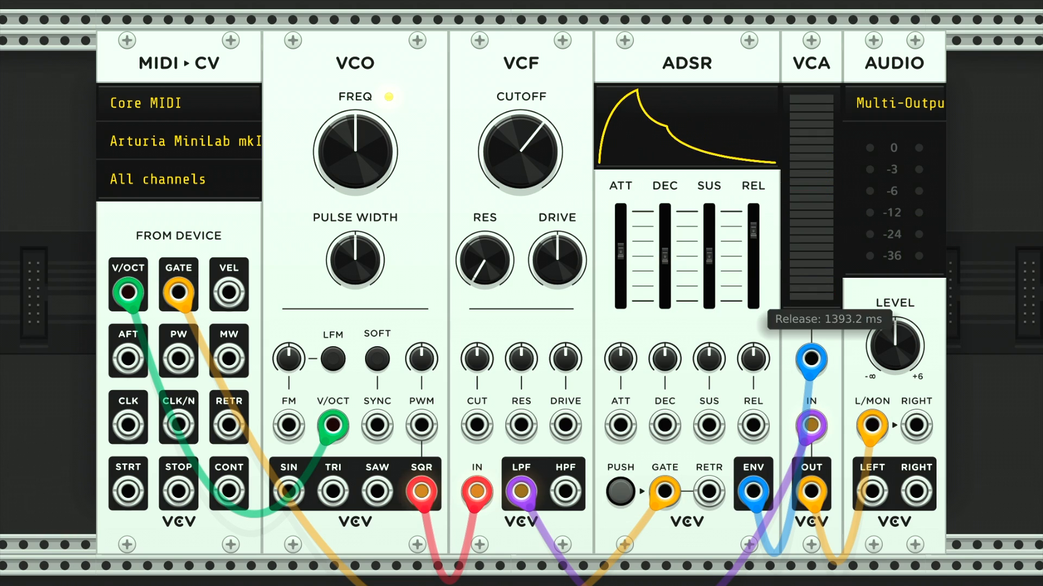
drag(755, 253, 755, 250)
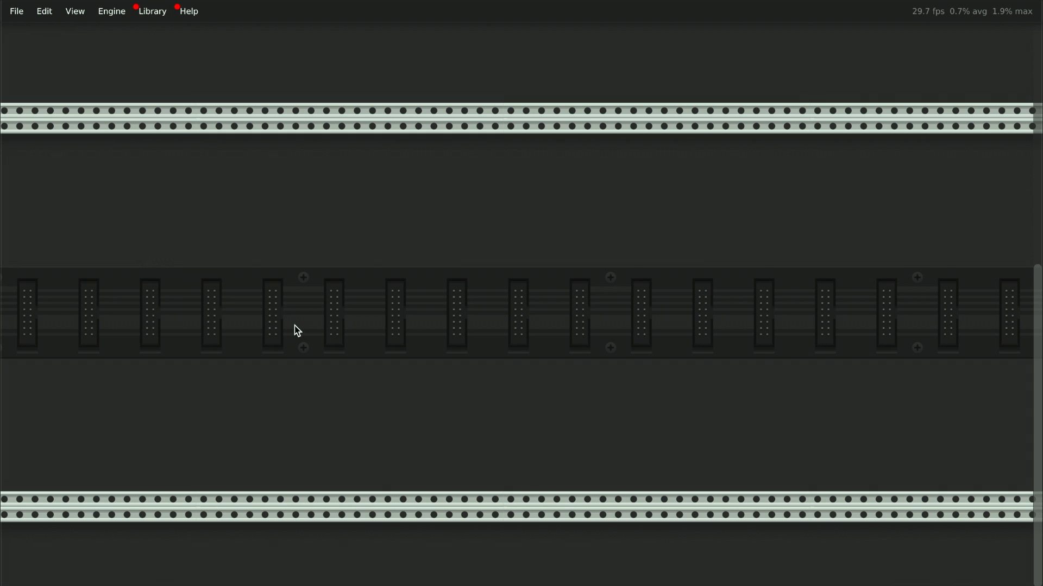
- Find the VCV MIDI to CV module in the module browser, add it to the empty rack and place it near the row's start
right_click(269, 302)
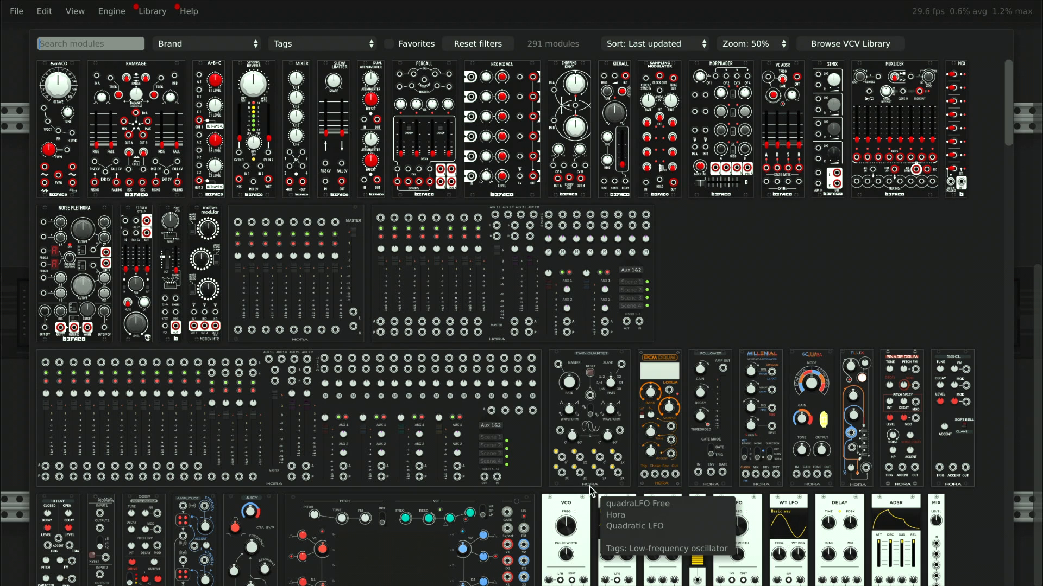
scroll(588, 487, down, 3)
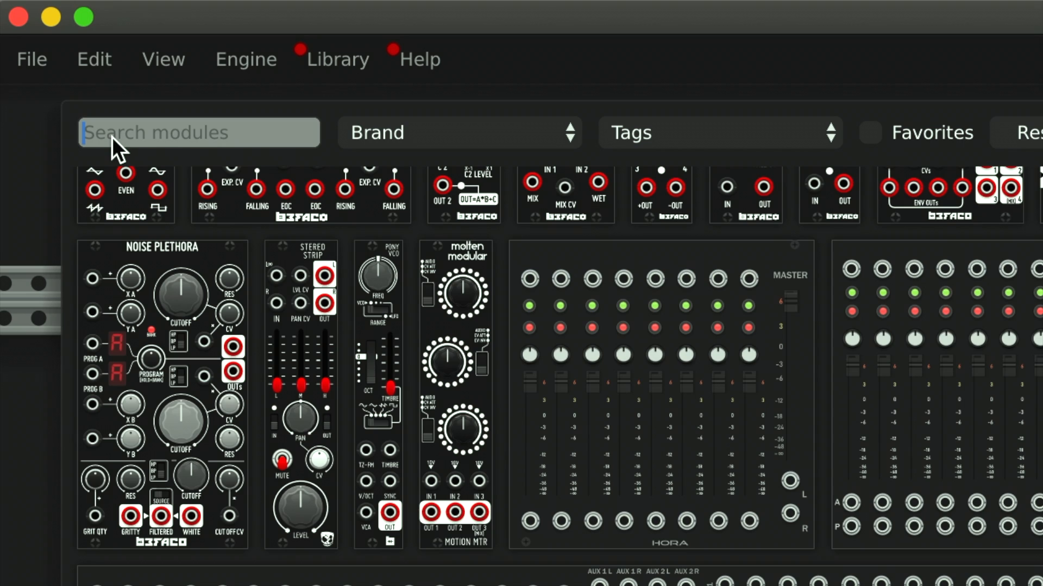
text(midi)
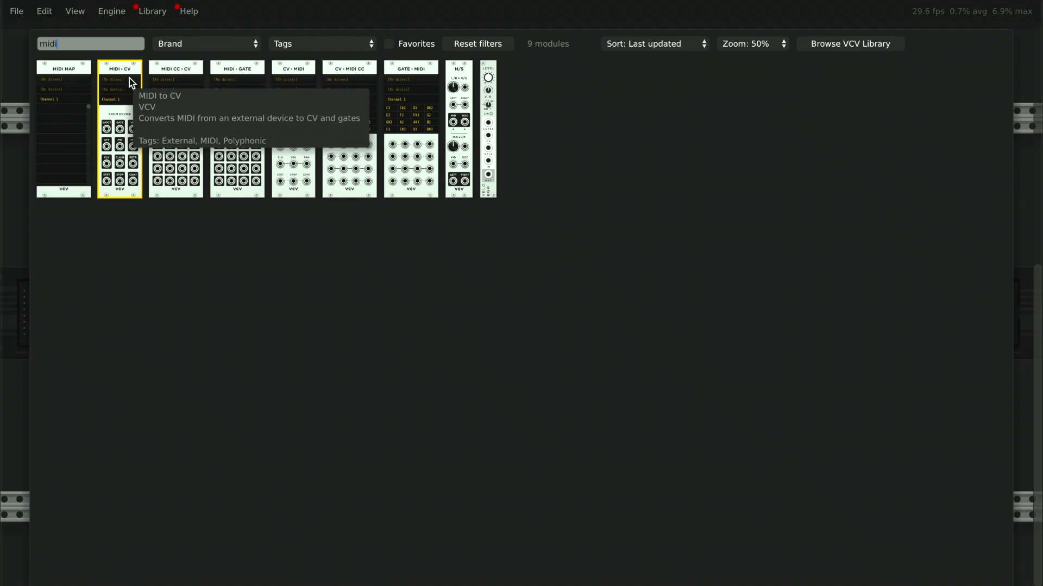
click(124, 99)
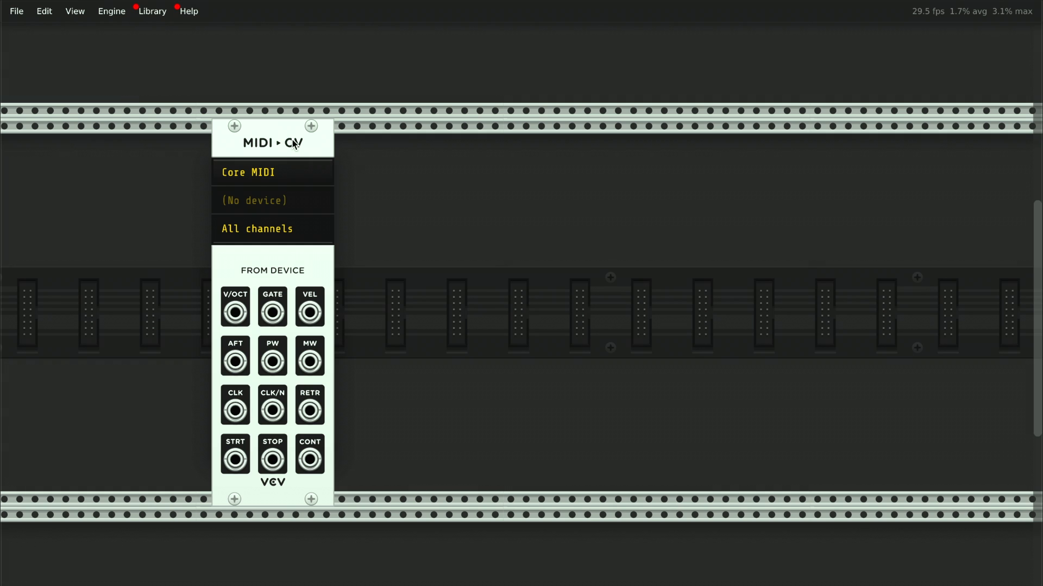
drag(290, 140, 157, 140)
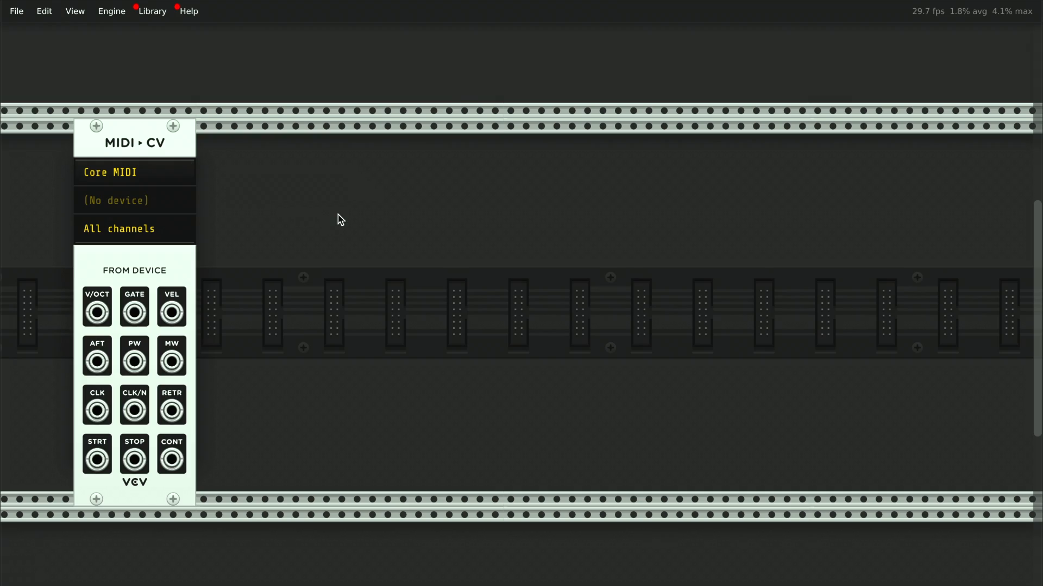
- Add the VCV Audio 2 module and place it far along the same row, leaving space after MIDI to CV
right_click(337, 214)
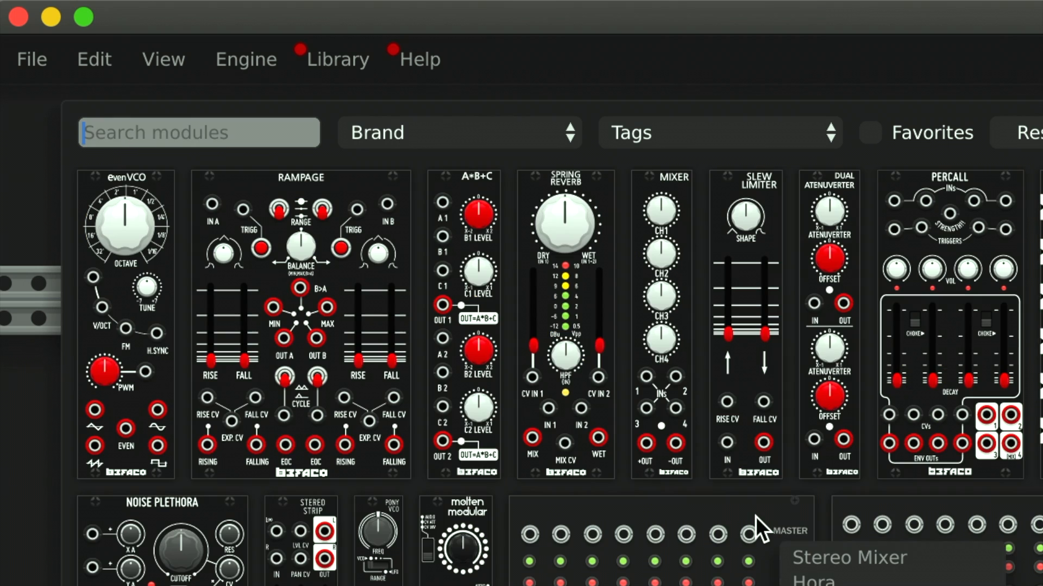
text(audio)
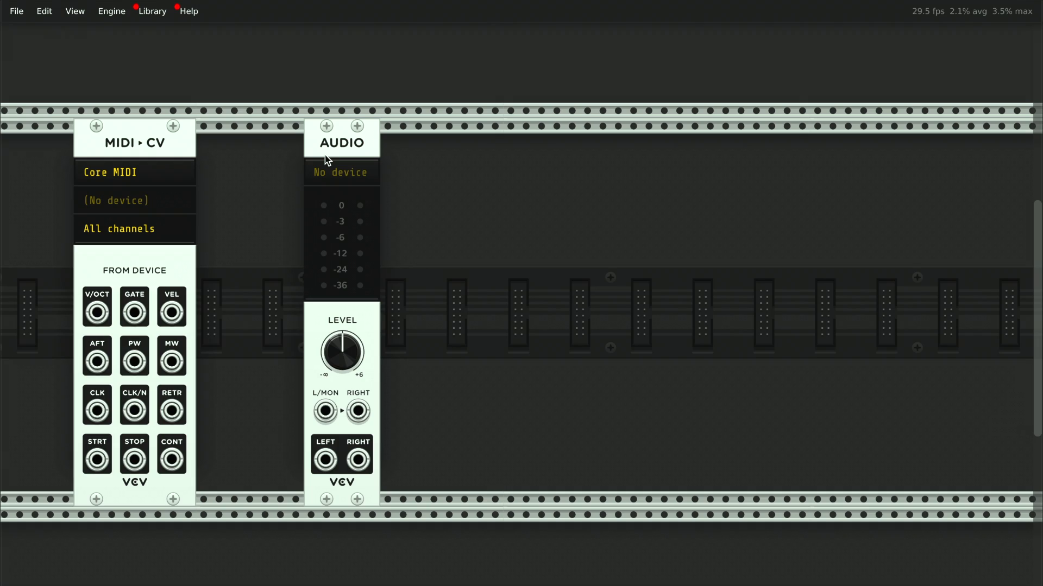
drag(326, 162, 806, 157)
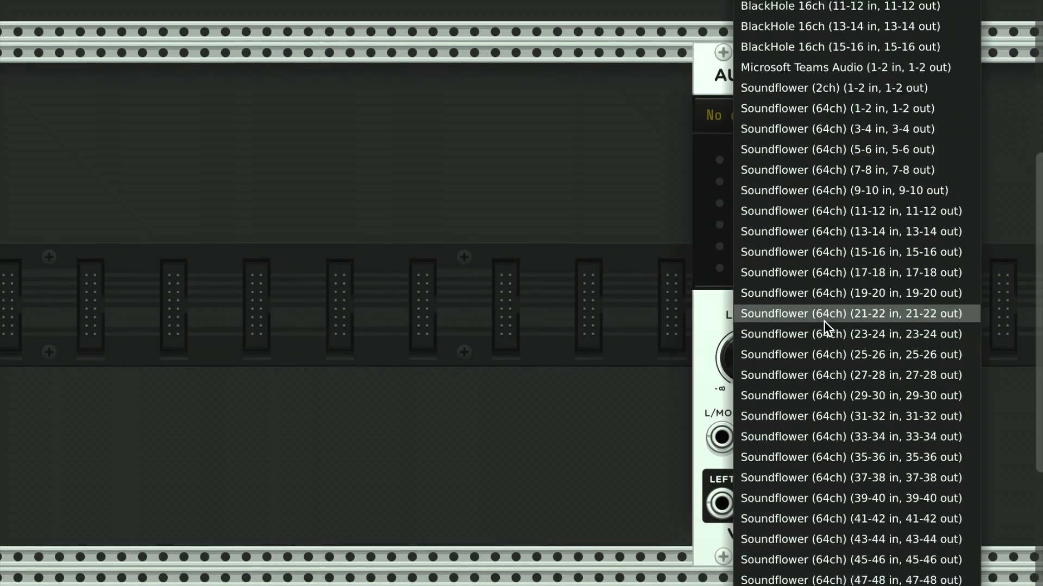
- Set the Audio module's device to Multi-Output Device (1-2 out) and the MIDI to CV device to Arturia MiniLab mkII
scroll(826, 330, down, 10)
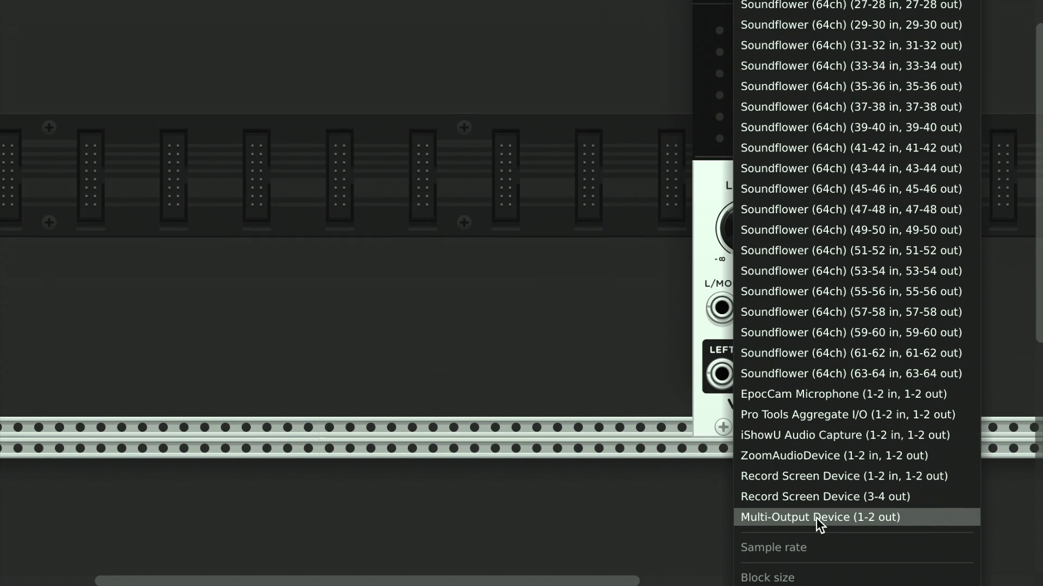
click(817, 518)
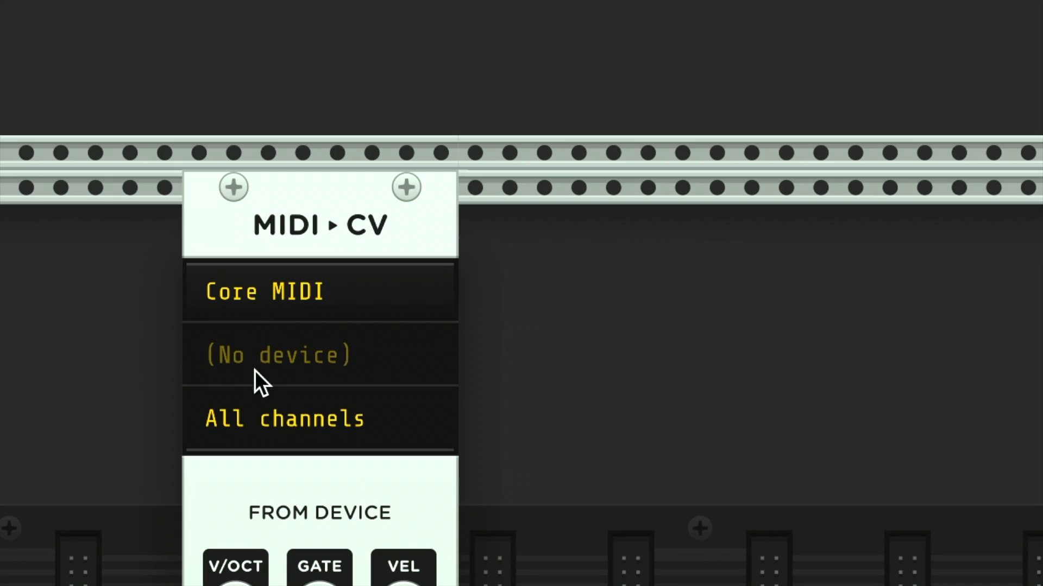
click(265, 364)
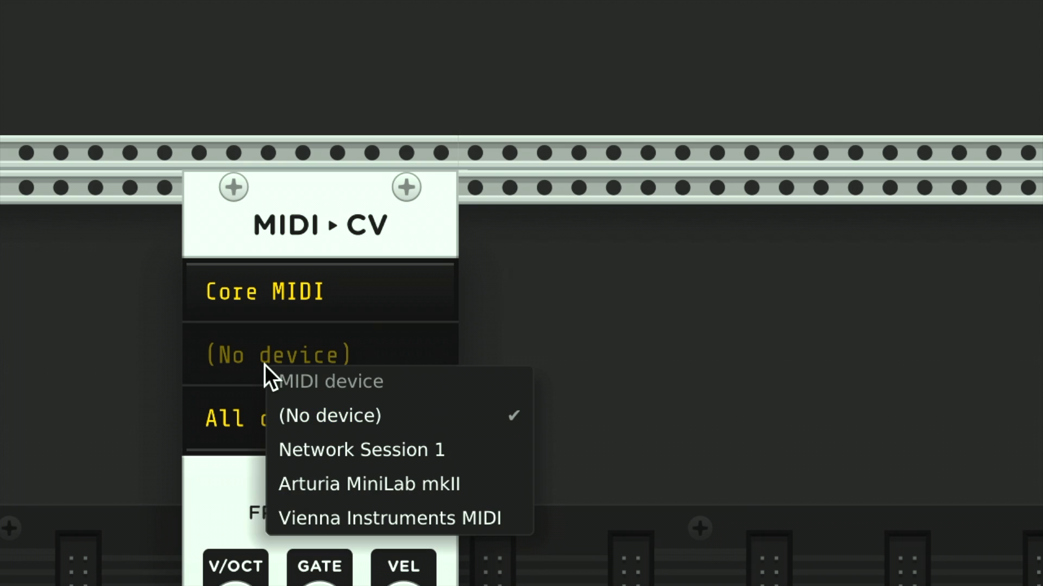
click(282, 484)
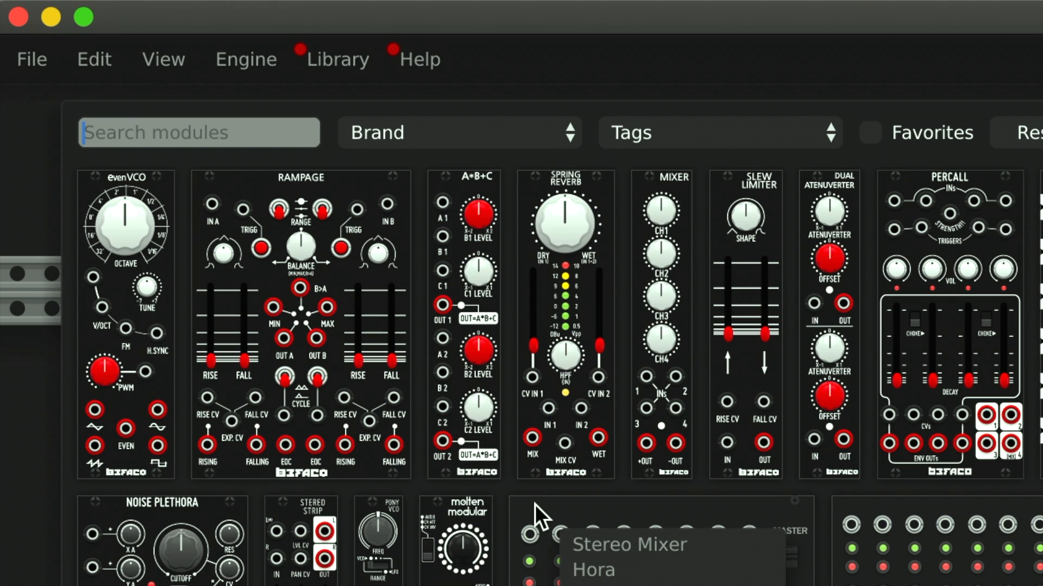
- Find the VCV VCO module in the module browser and add it directly beside MIDI to CV
text(VCO)
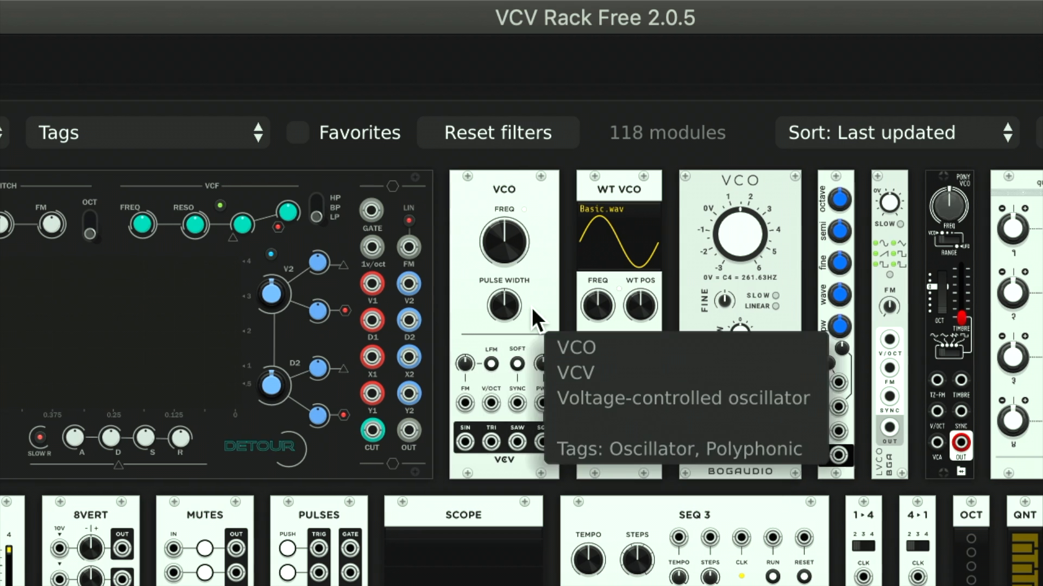
click(523, 292)
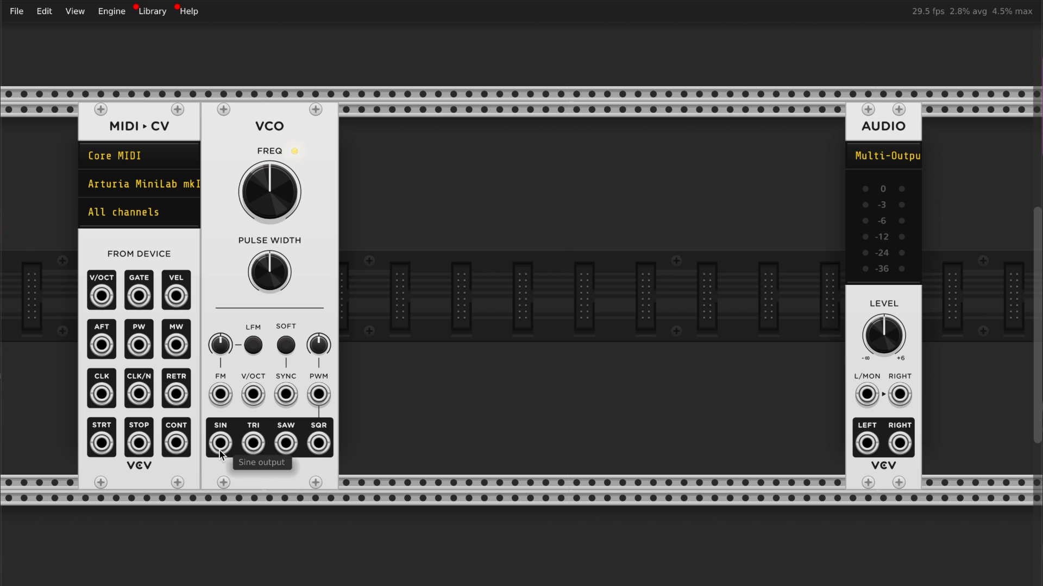
- Patch the VCO sine output into the Audio module's L/MON input and try varying the oscillator's frequency
drag(219, 456, 220, 450)
drag(343, 395, 871, 402)
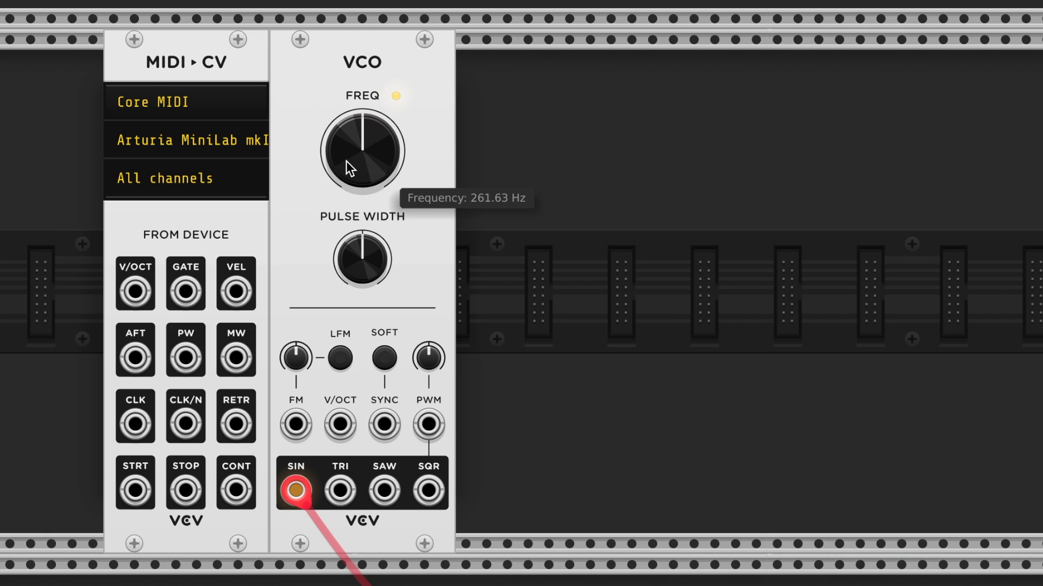
drag(346, 161, 348, 136)
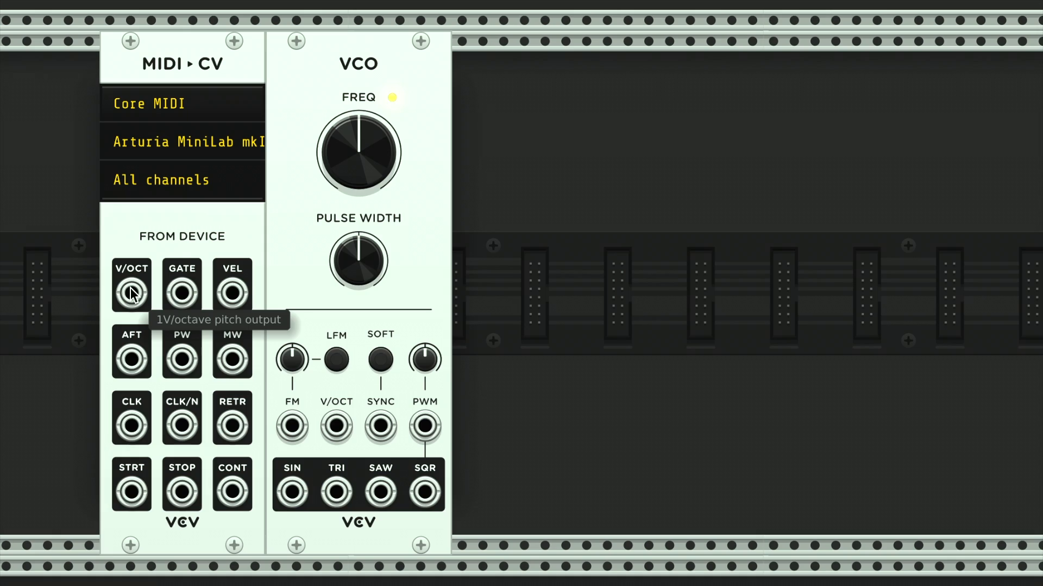
- Patch the MIDI to CV V/OCT output to the VCO V/OCT input and the VCO sine output to Audio L/MON
drag(132, 294, 337, 426)
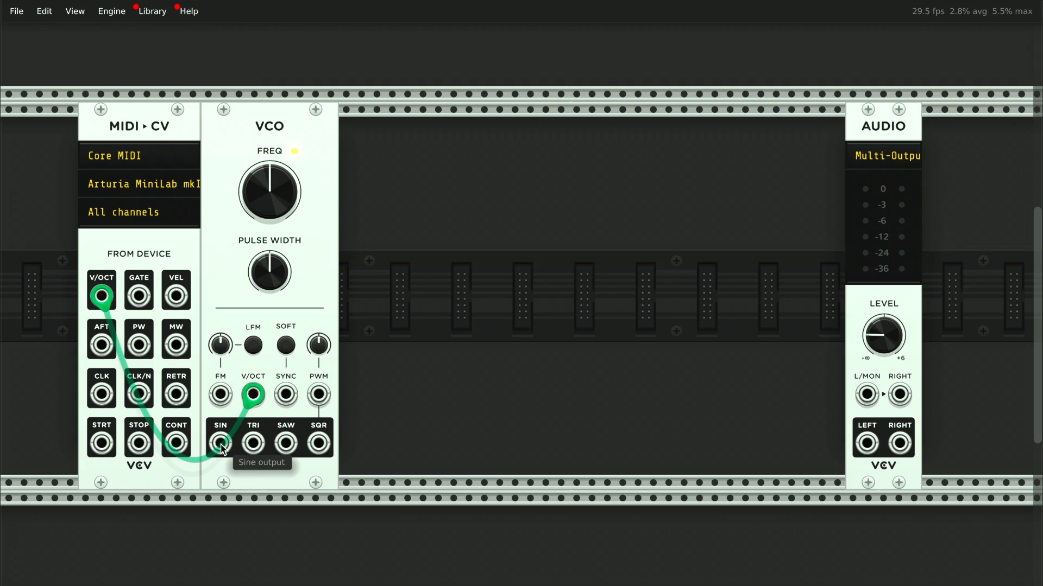
drag(221, 446, 865, 395)
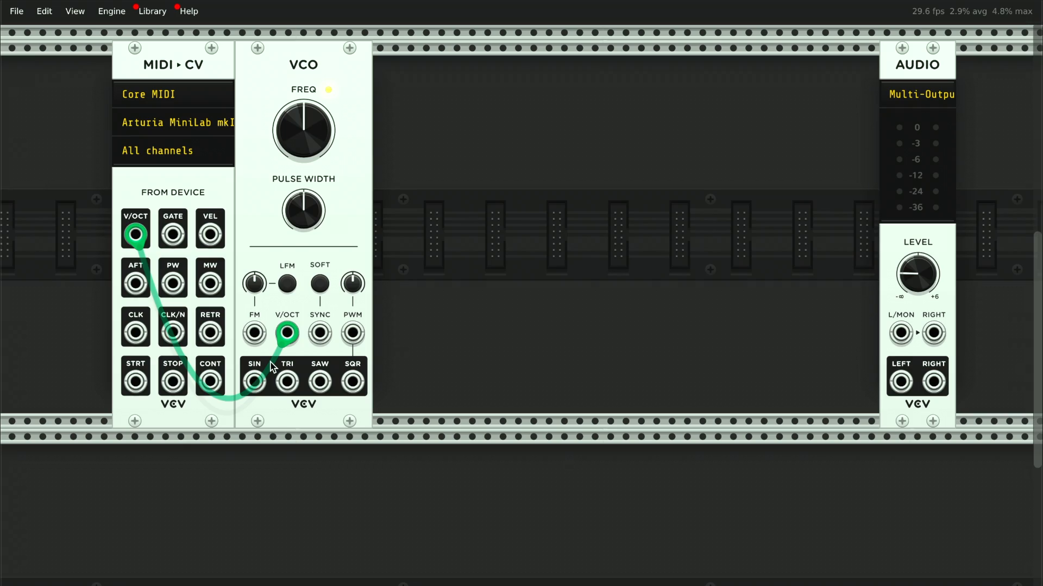
- Find the VCV Scope module in the module browser and add it in the row below MIDI to CV and VCO
scroll(271, 363, down, 3)
scroll(270, 363, left, 2)
scroll(270, 362, down, 2)
right_click(270, 366)
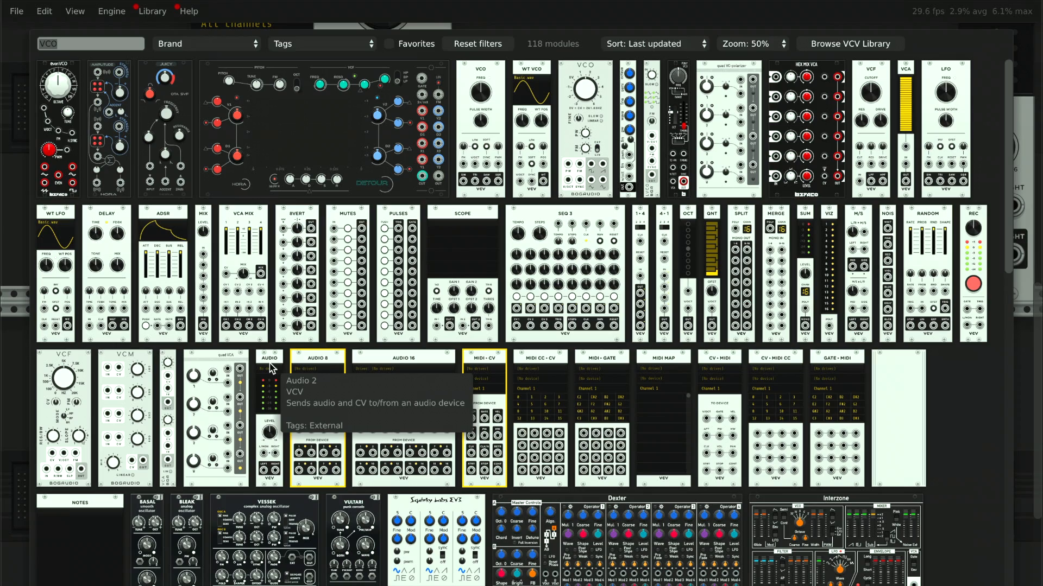
text(scope)
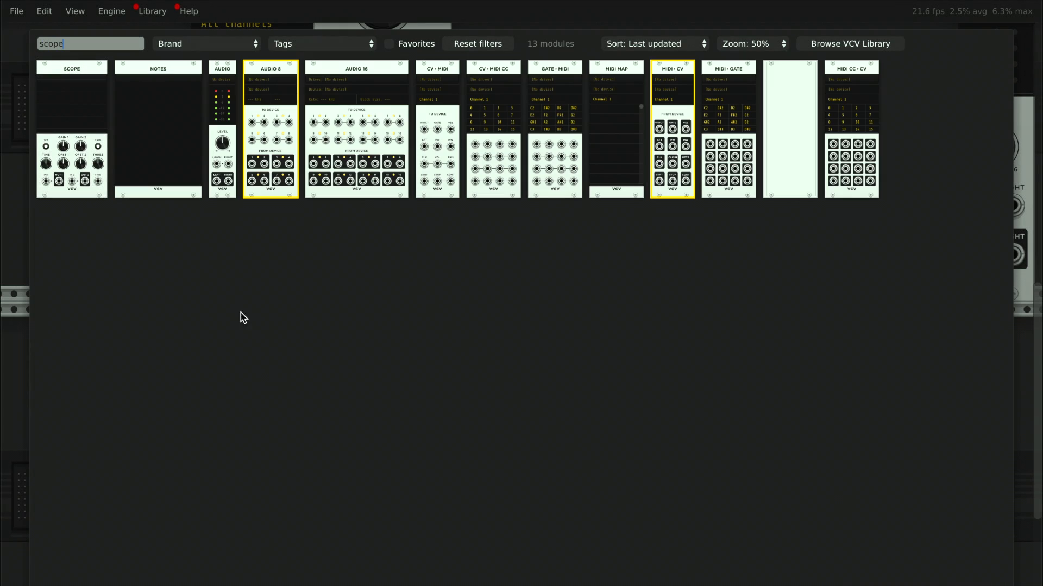
click(75, 143)
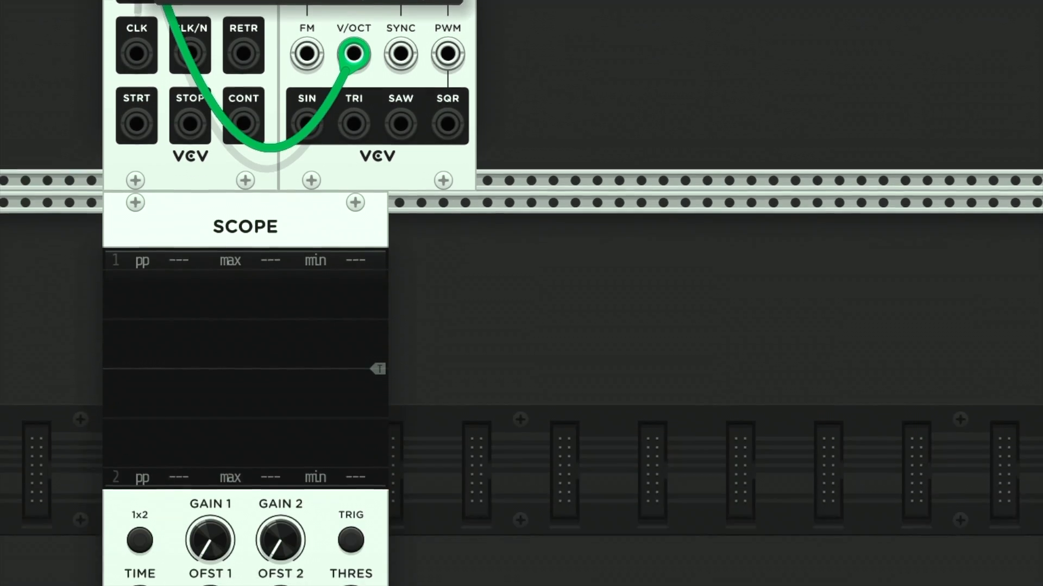
- Patch the MIDI to CV V/OCT output to Scope IN 1 and the VCO sine output to the Audio L/MON input
mouse_move(139, 296)
mouse_down()
mouse_move(104, 503)
mouse_move(151, 506)
mouse_up()
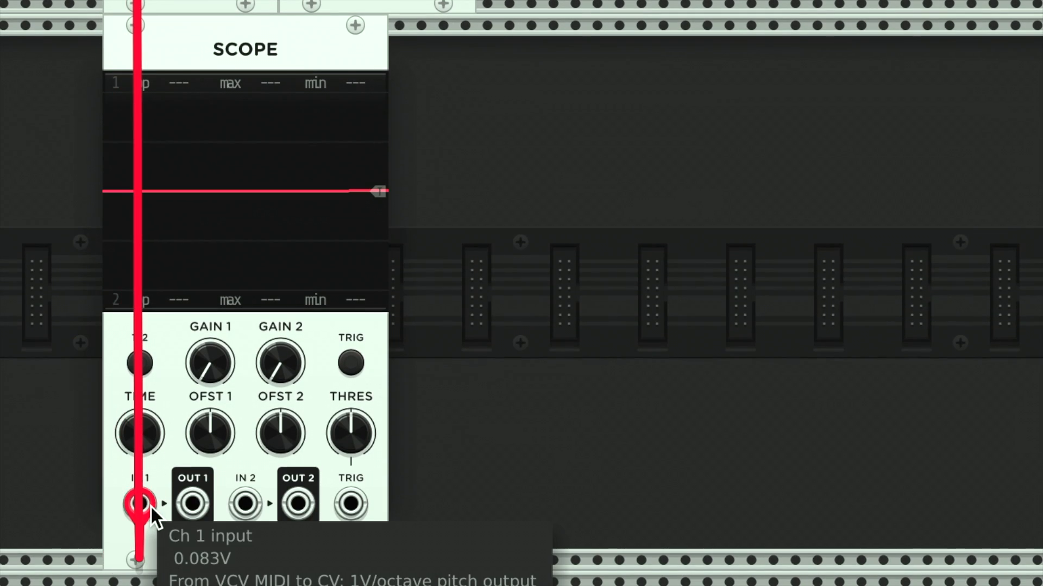
drag(255, 263, 253, 265)
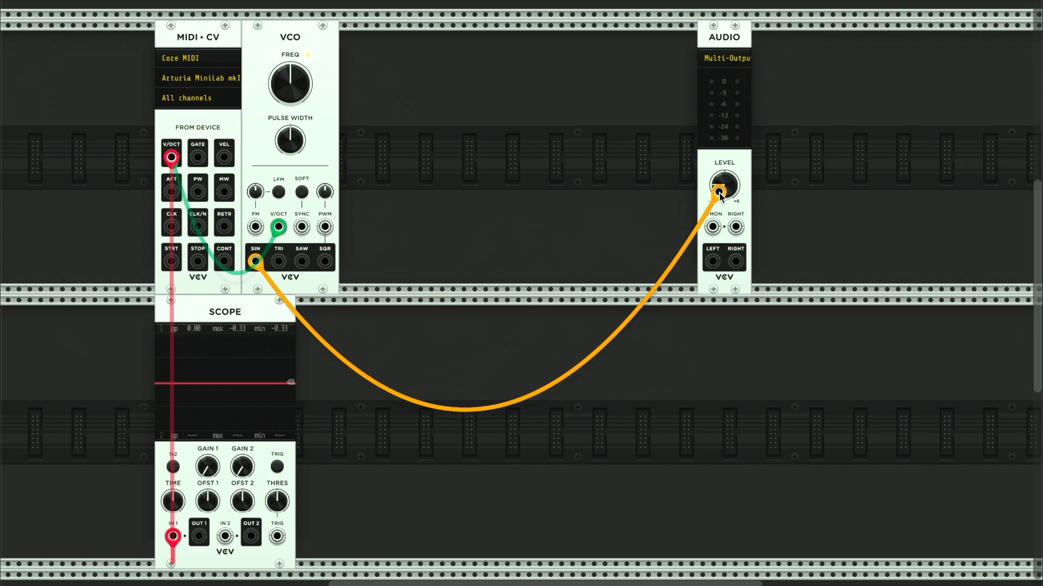
drag(715, 231, 714, 229)
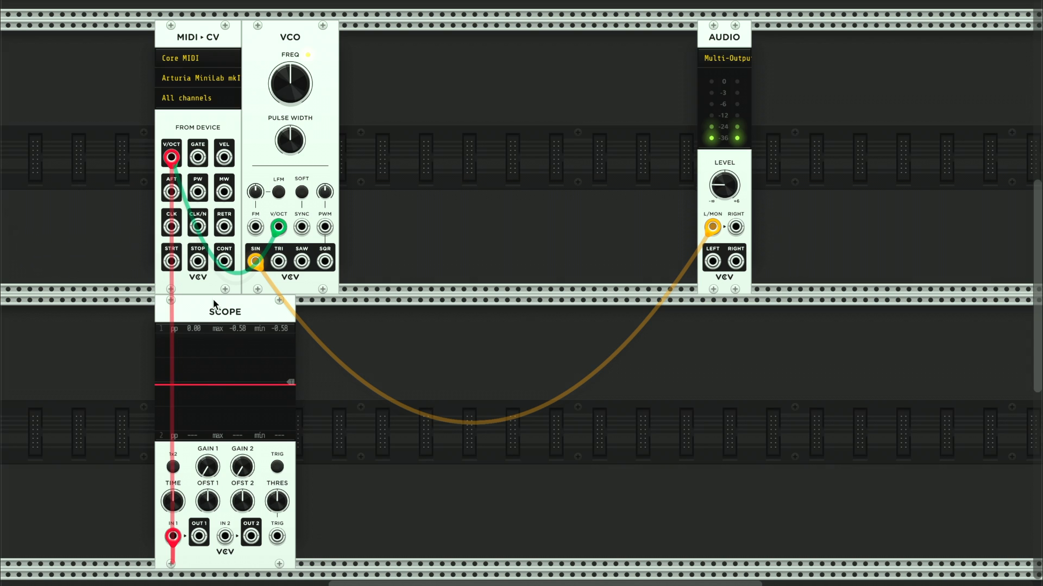
drag(214, 304, 236, 303)
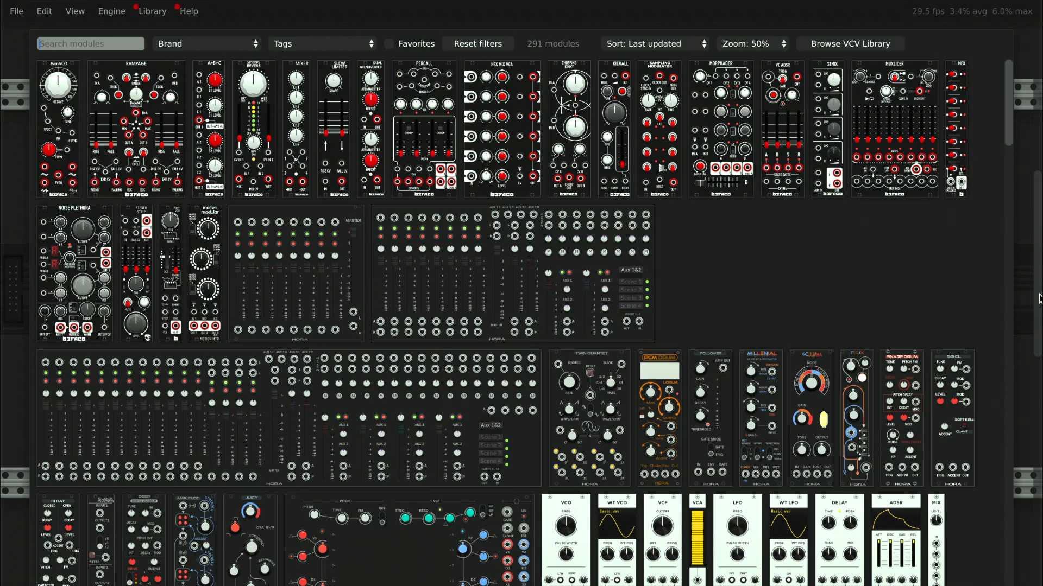
- Find the VCV VCA module in the module browser, add it and place it directly before the Audio module
text(vca)
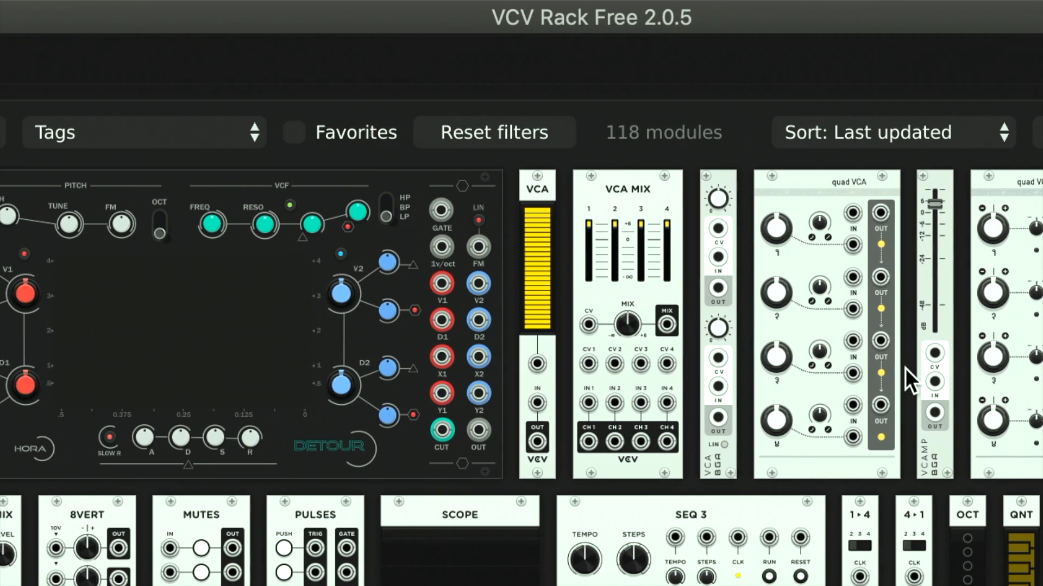
click(537, 290)
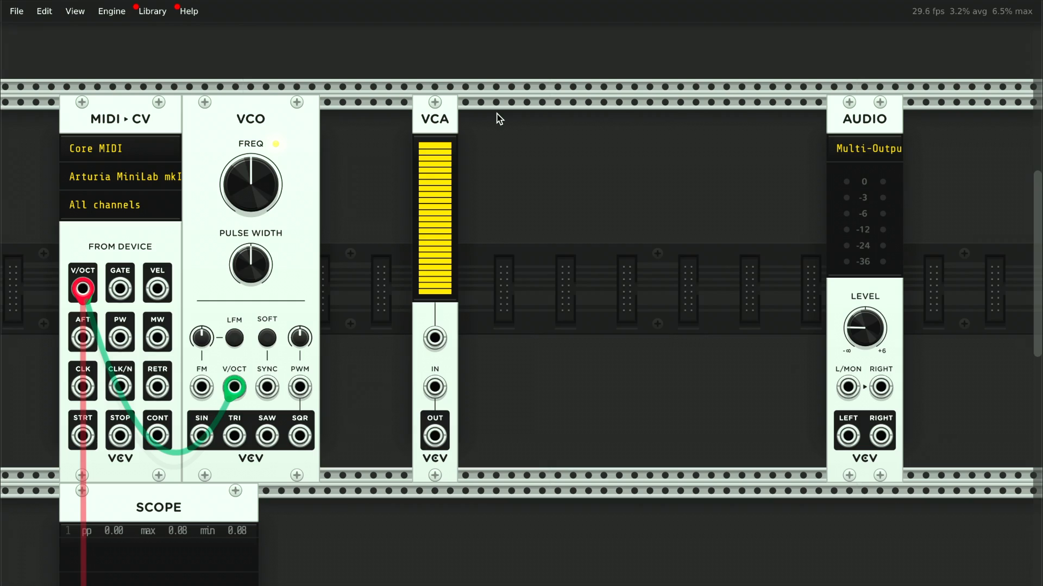
drag(435, 125, 804, 125)
- Patch the VCO sine output to the VCA IN and the MIDI to CV gate output to the VCA CV input
drag(201, 436, 760, 311)
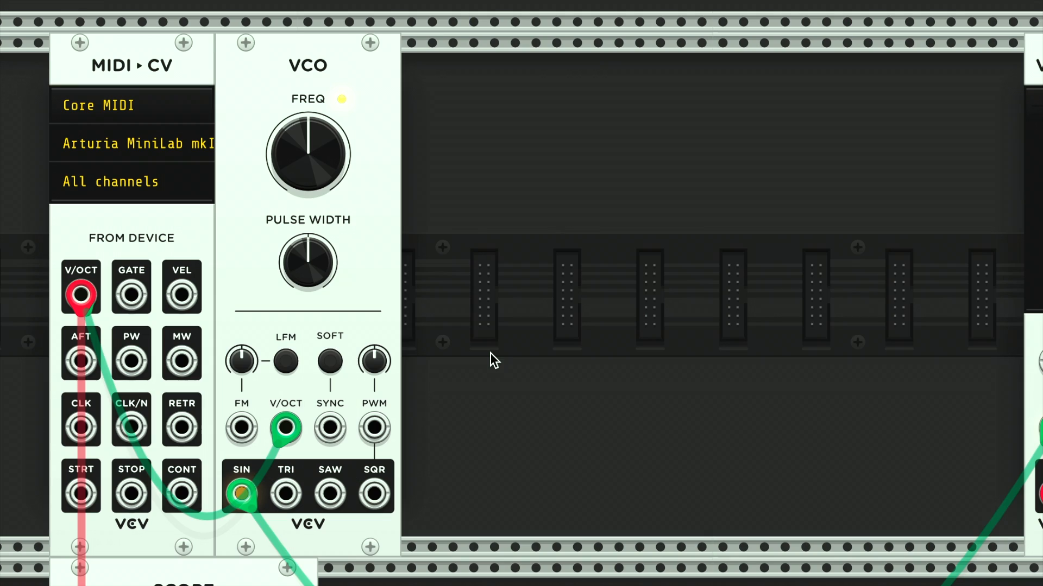
drag(139, 304, 1028, 368)
drag(797, 369, 822, 369)
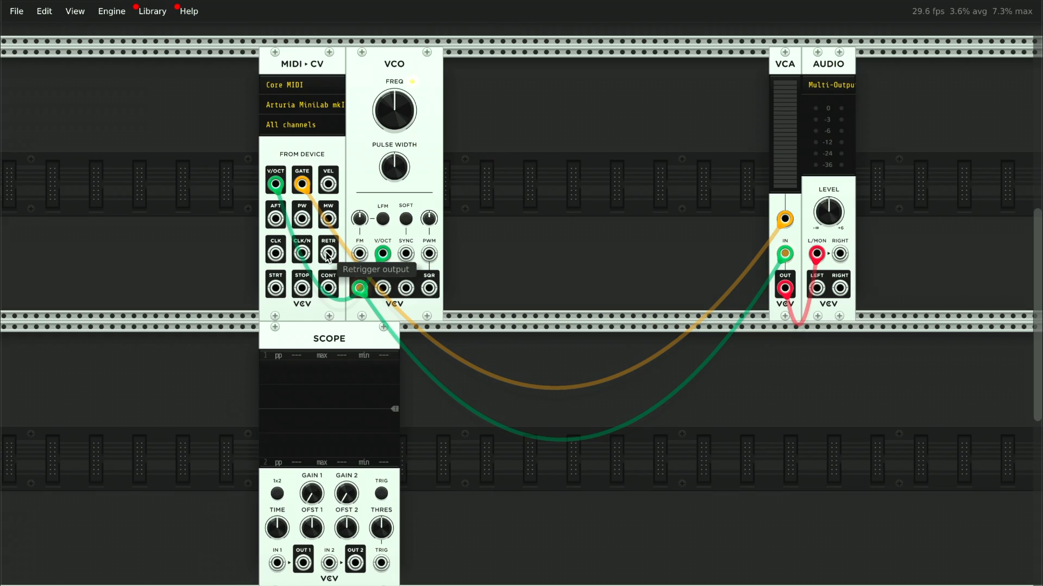
- Find the VCV ADSR module in the module browser and add it to the row directly before the VCA
scroll(326, 256, down, 1)
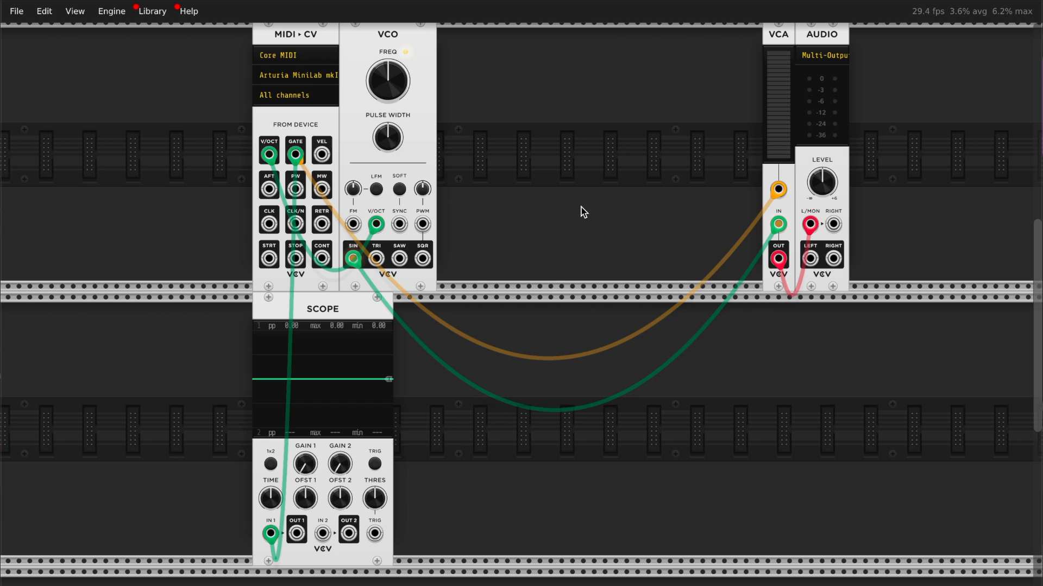
right_click(581, 212)
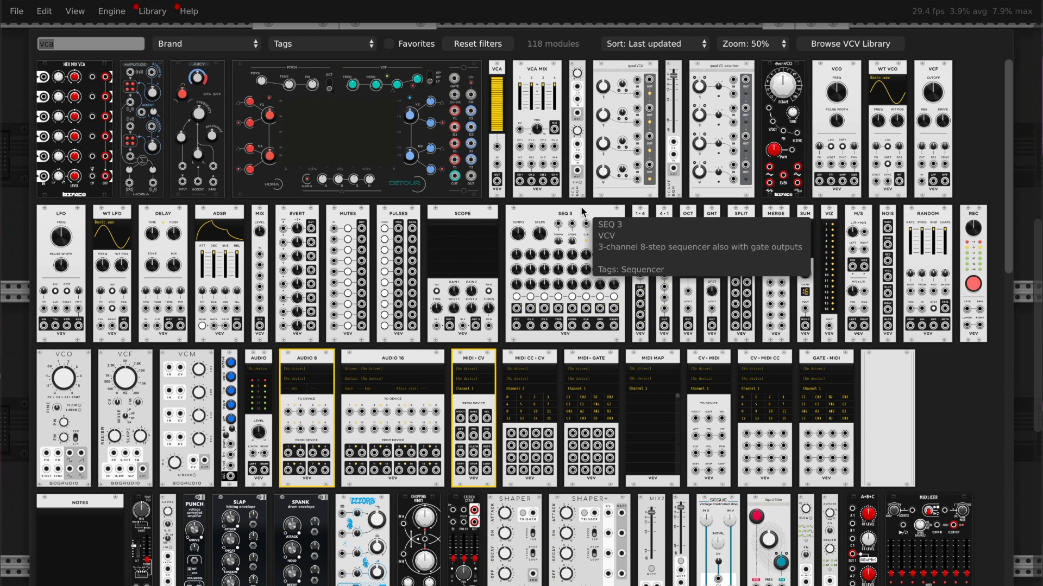
text(adsr)
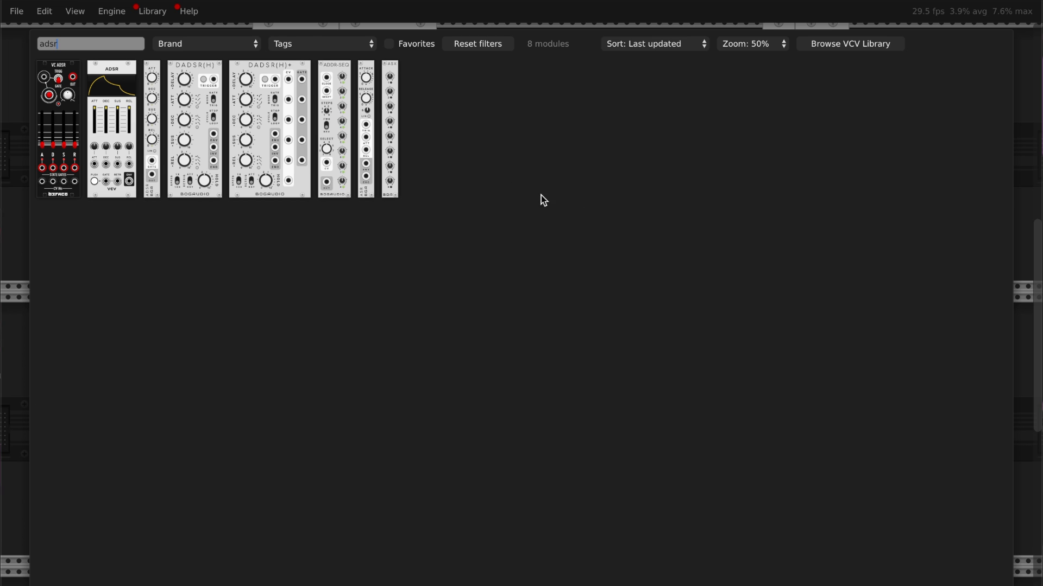
click(107, 110)
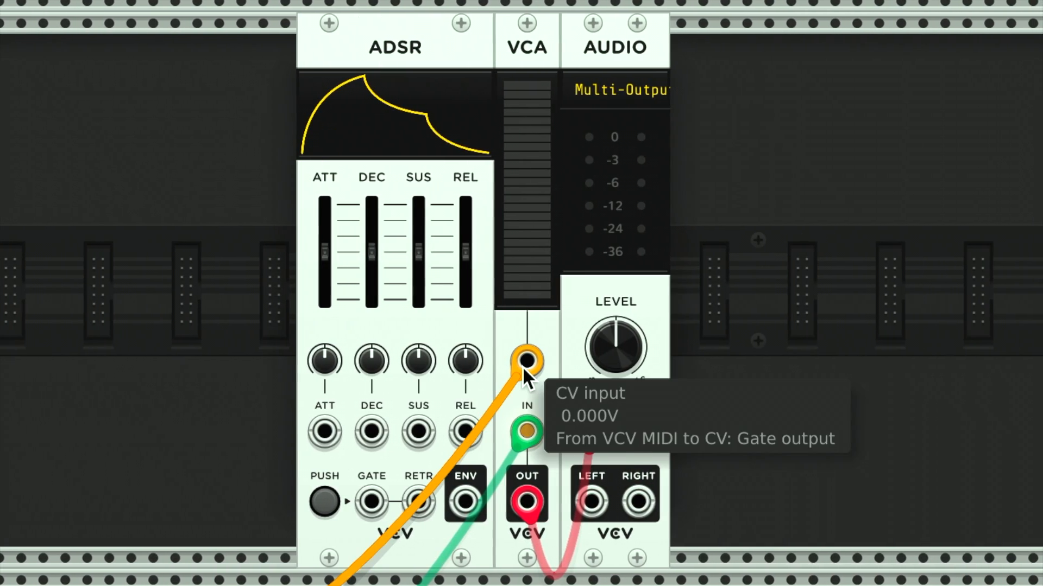
- Move the gate cable from the VCA CV input to the ADSR GATE input and patch the ADSR ENV output to VCA CV
drag(523, 364, 451, 438)
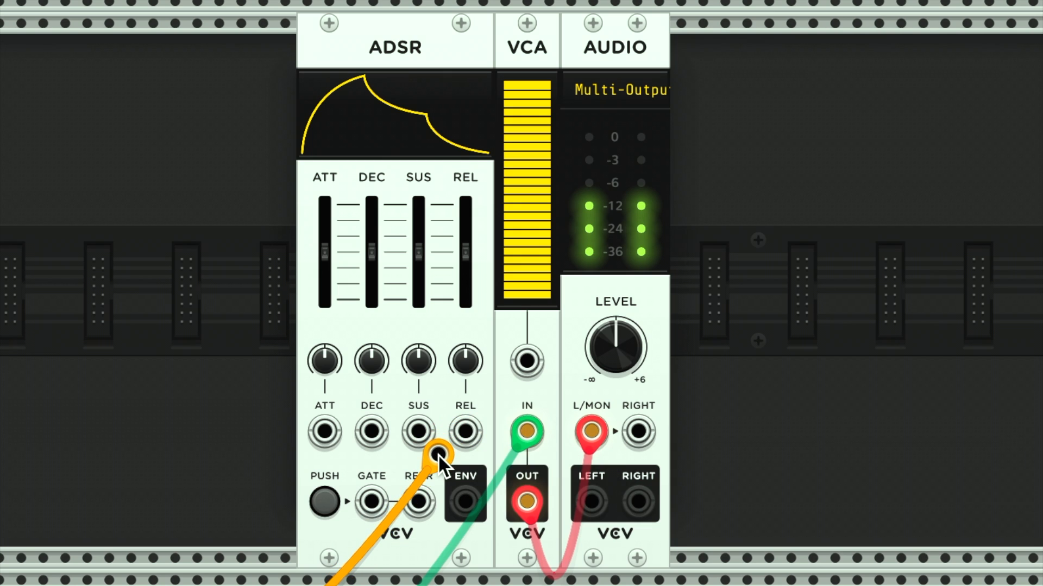
drag(437, 454, 378, 493)
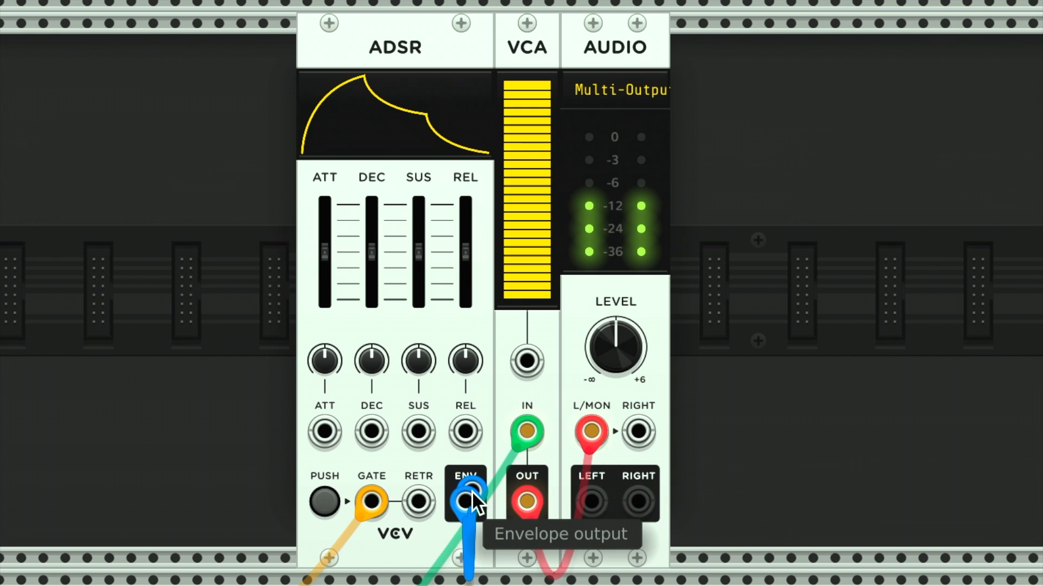
drag(471, 491, 522, 366)
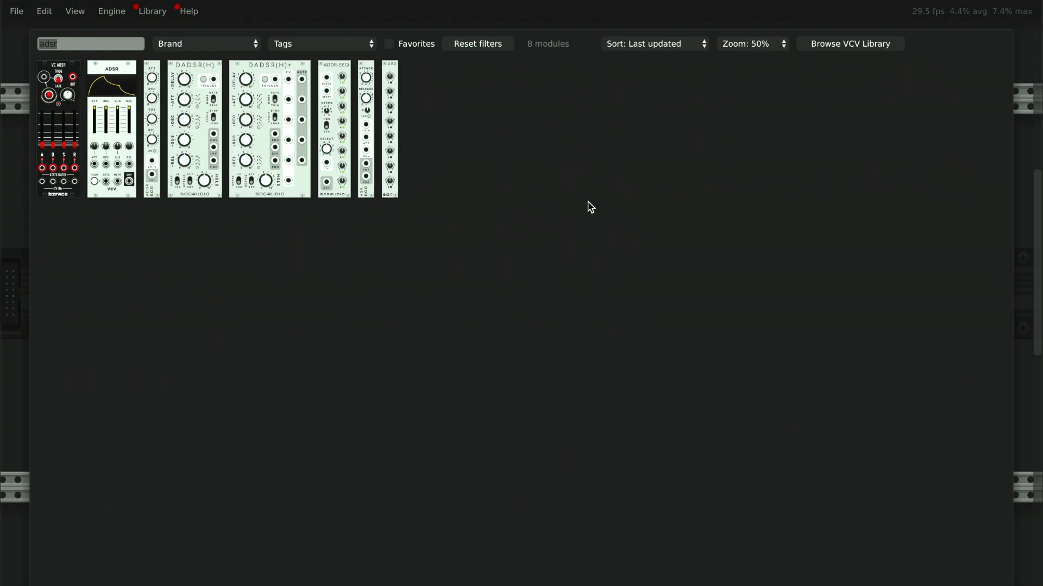
- Find the VCV VCF module in the module browser, add it and place it directly after the VCO
key(BackSpace)
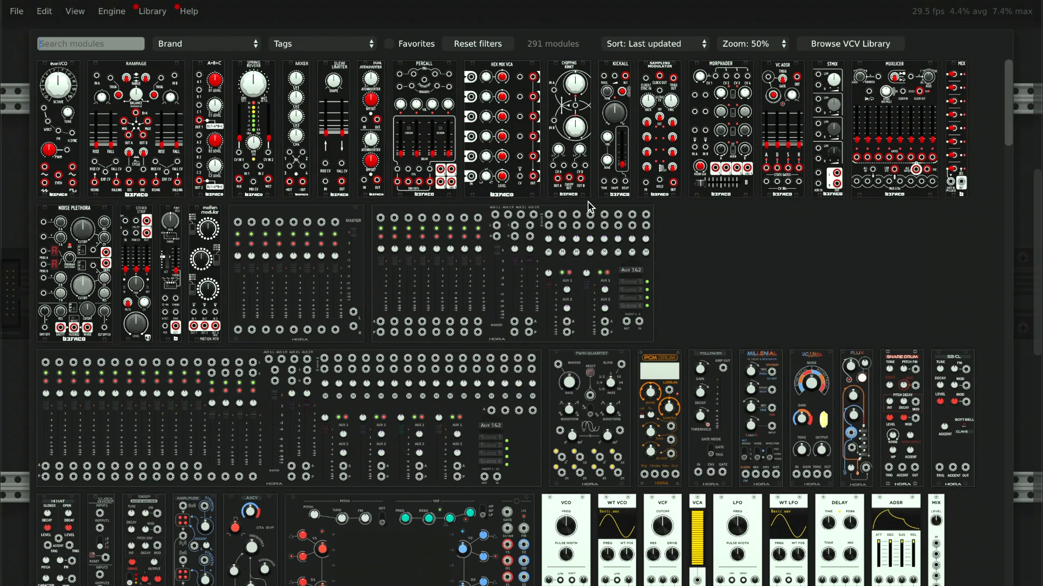
text(v)
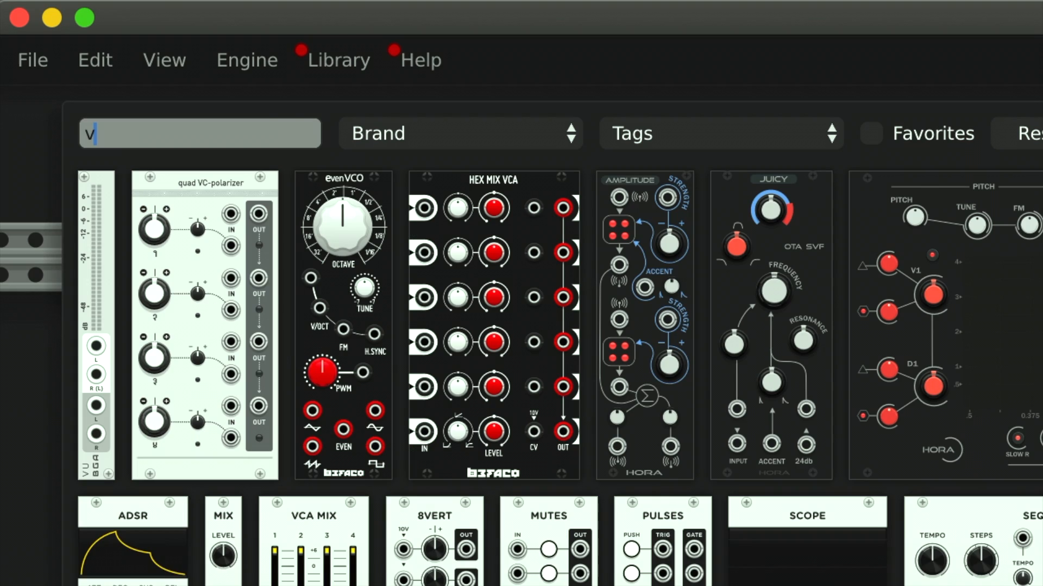
text(cf)
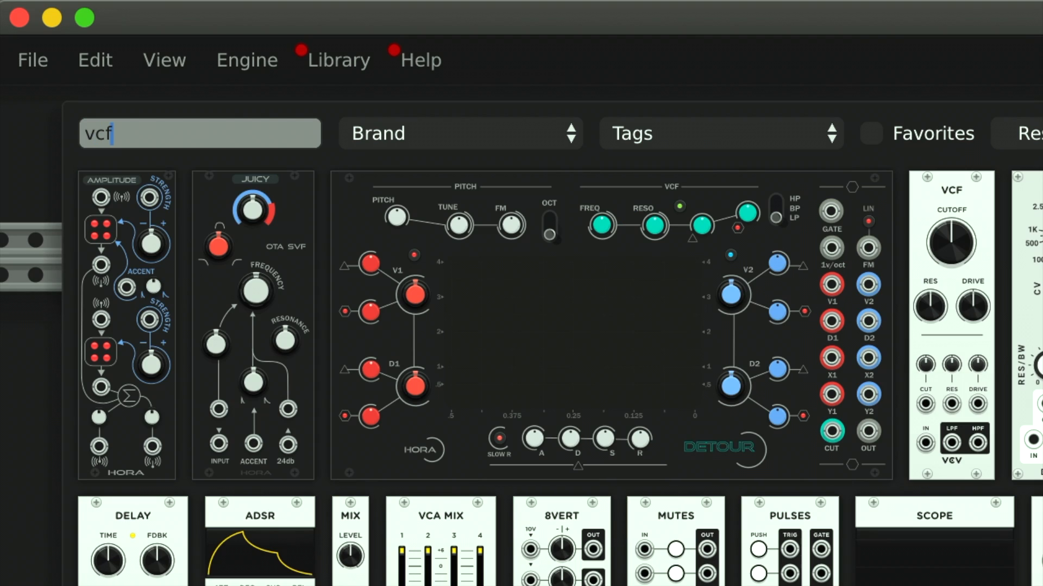
click(979, 218)
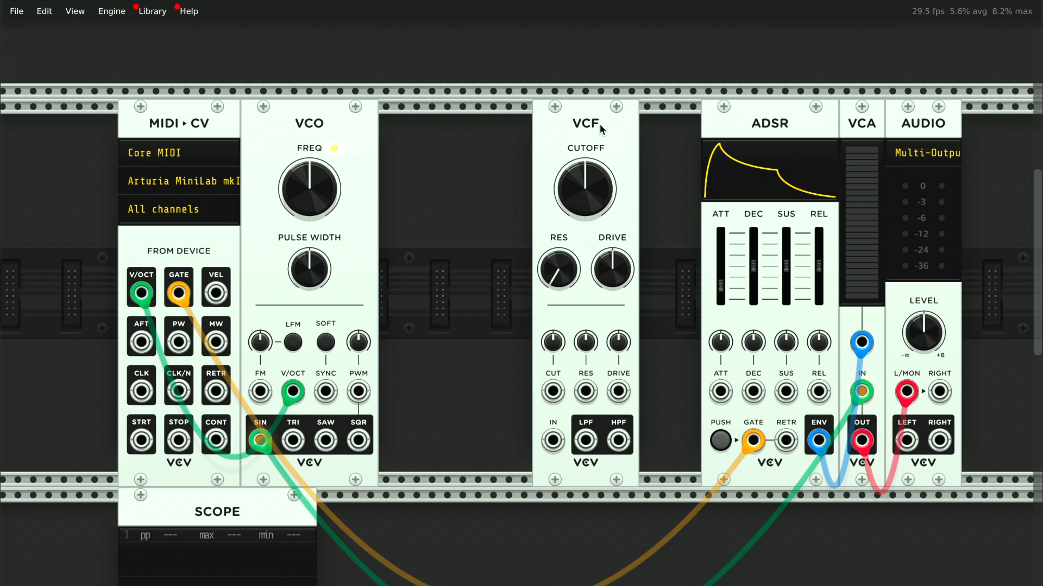
drag(606, 118, 299, 141)
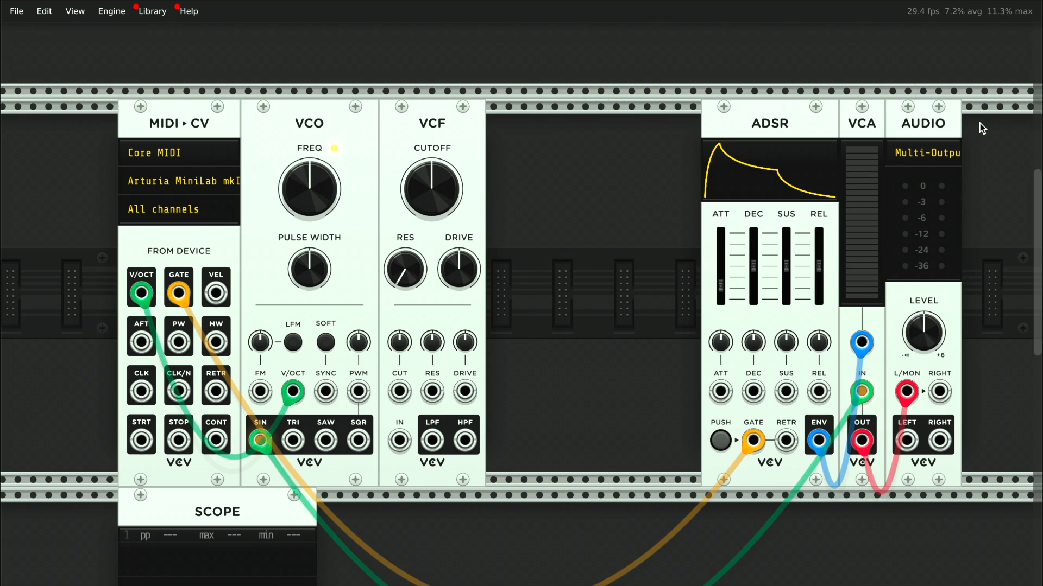
- Move the ADSR, VCA and Audio modules together so they sit directly after the VCF
drag(981, 128, 712, 195)
drag(760, 127, 549, 124)
click(480, 65)
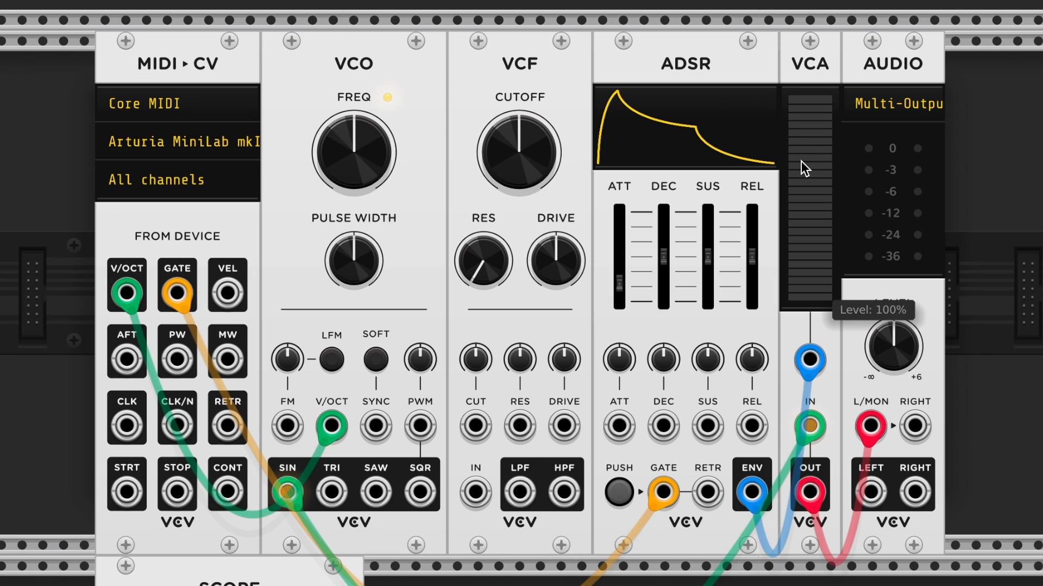
- Replace the sine cable into the VCA by patching VCO SQR to VCF IN and VCF LPF to VCA IN
drag(820, 429, 763, 580)
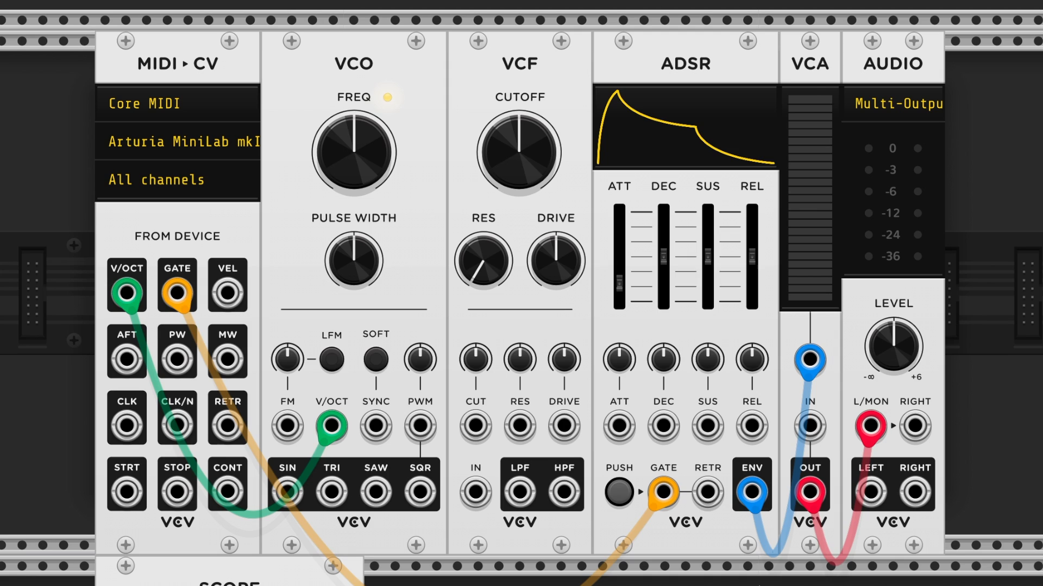
drag(420, 491, 438, 460)
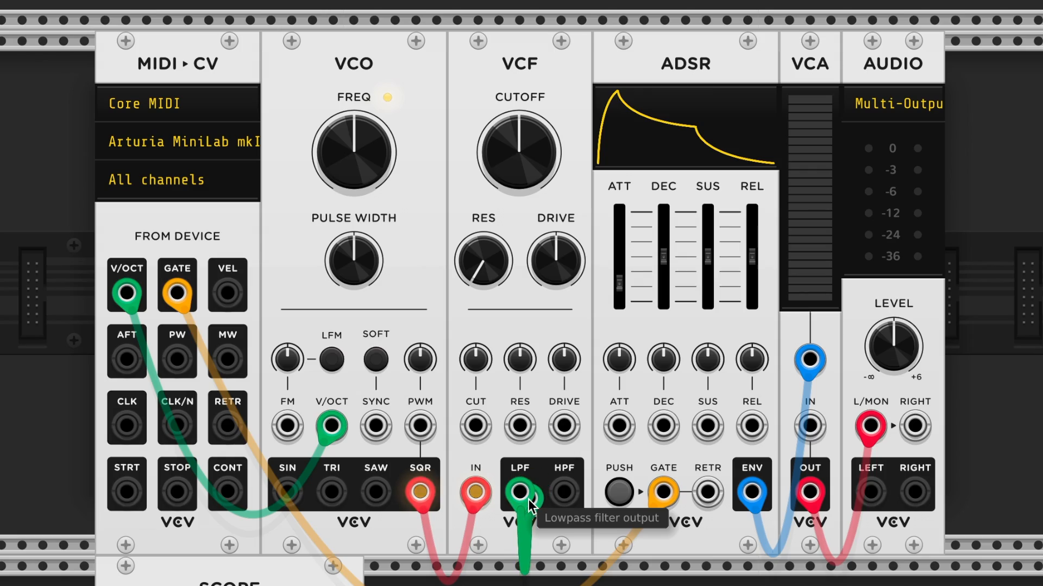
drag(530, 507, 782, 461)
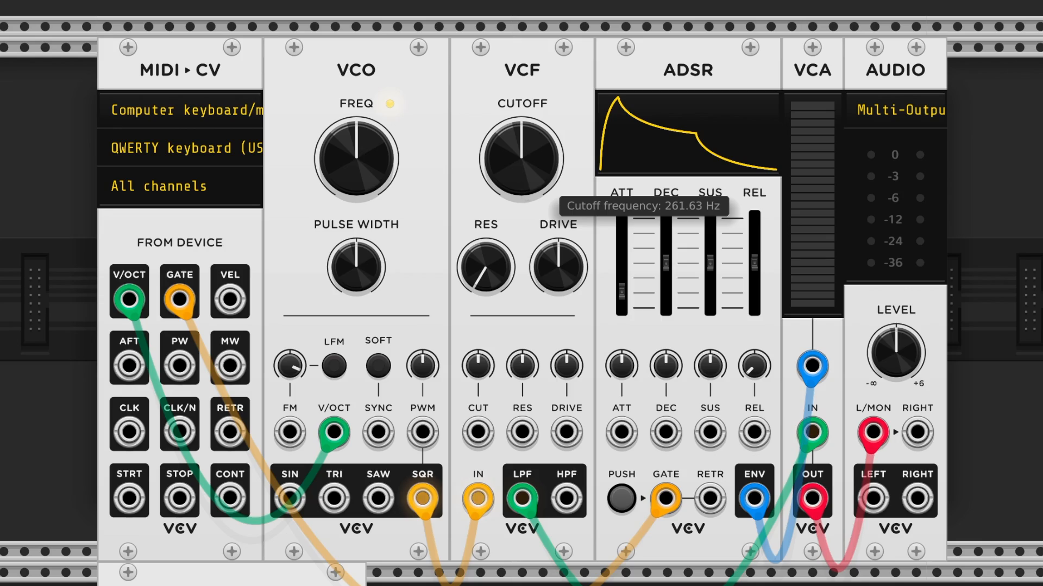
- Raise the VCF cutoff frequency, and patch the ADSR ENV output to Scope IN 1 to view the envelope of a test note
drag(522, 158, 521, 122)
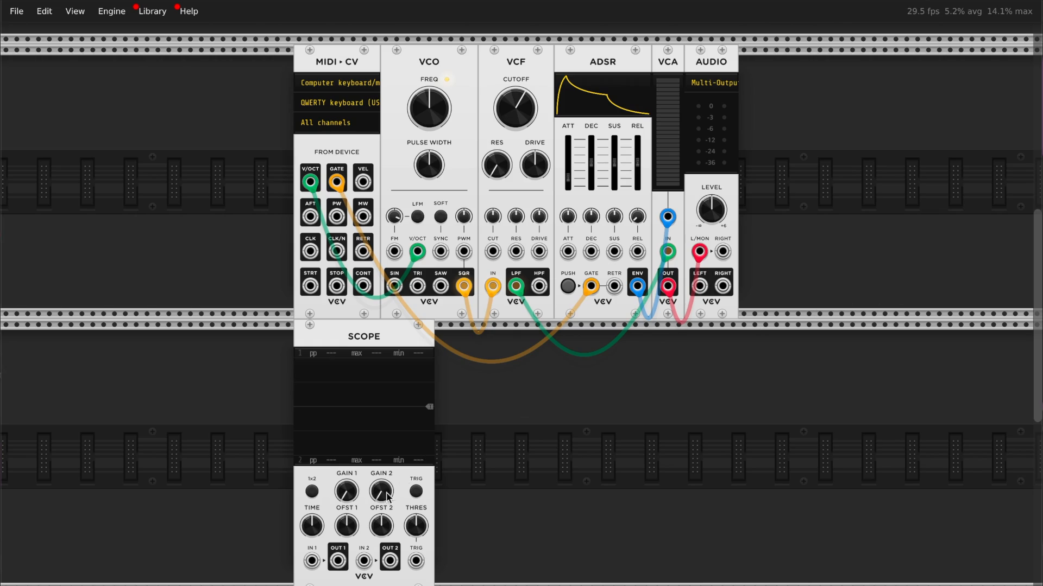
drag(608, 313, 644, 284)
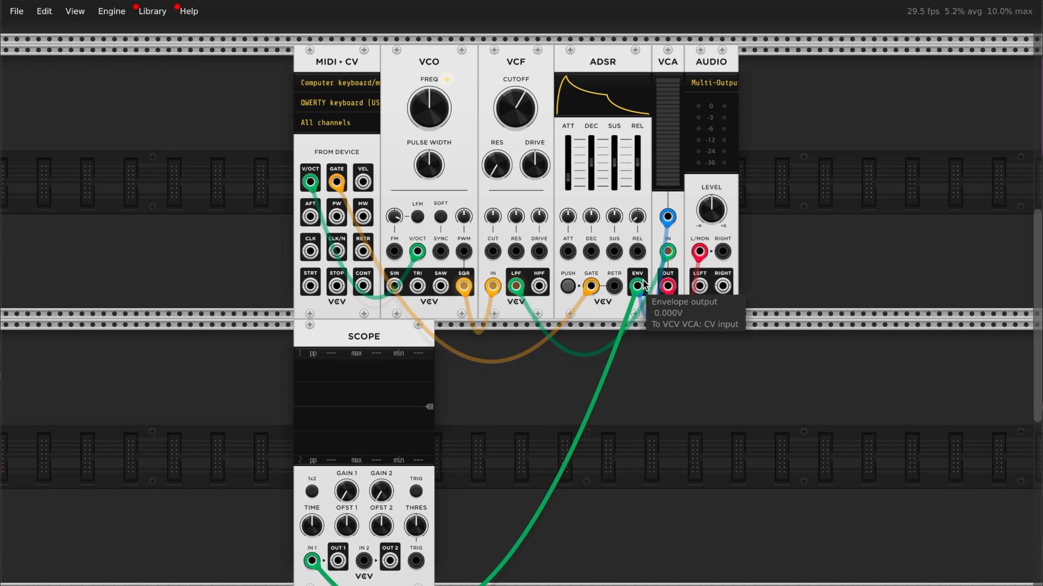
key(z)
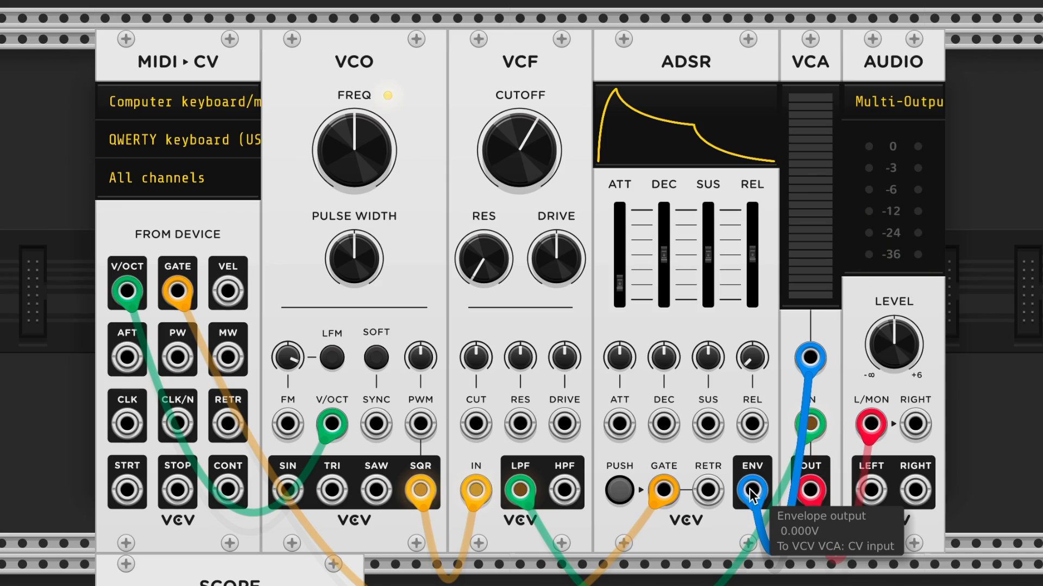
- Patch the ADSR ENV output to the VCF CUT input, raise the cutoff CV amount to a strong positive value and play test notes
drag(752, 489, 715, 524)
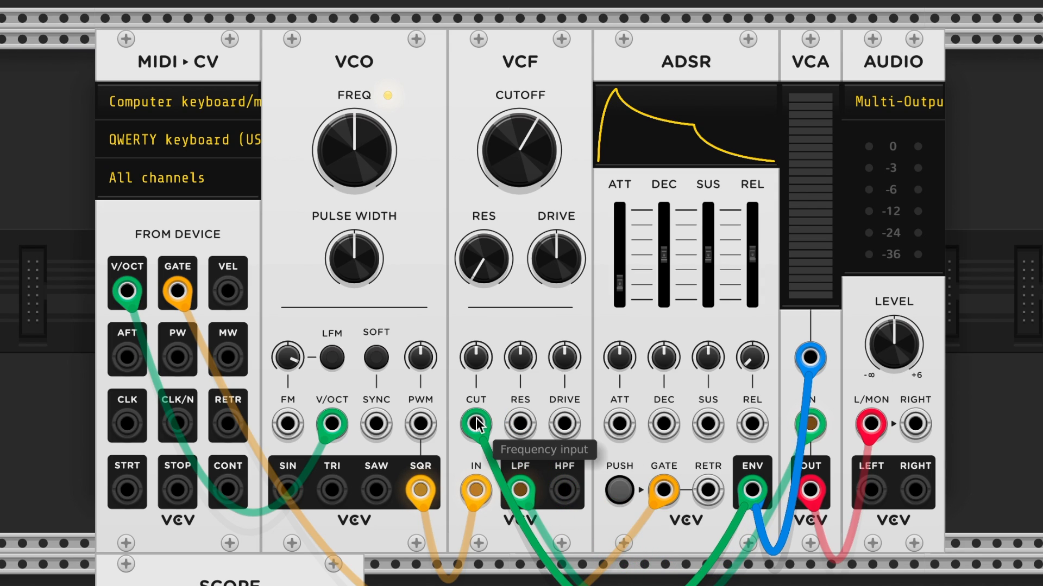
drag(477, 424, 478, 424)
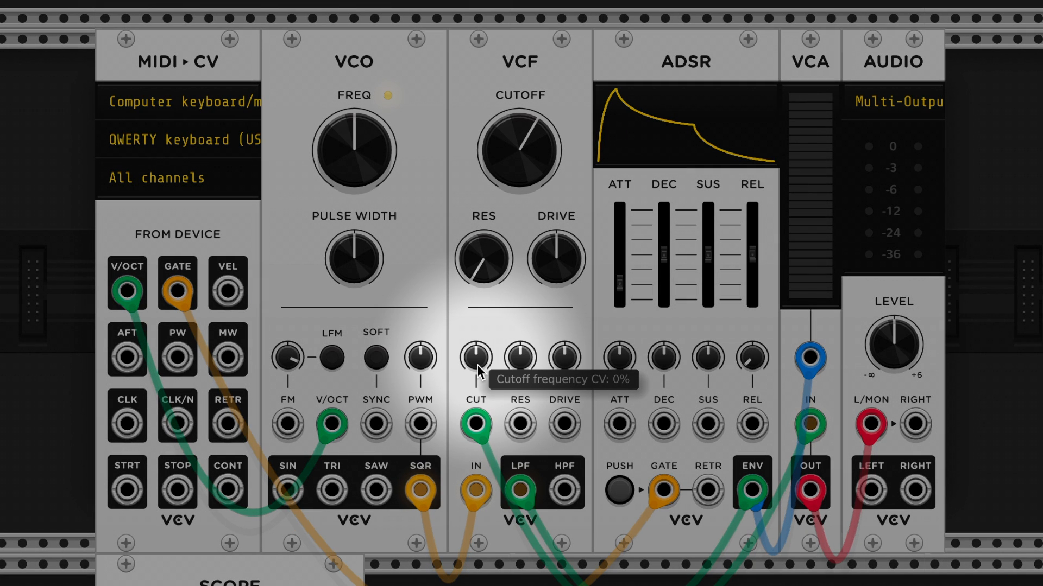
drag(477, 365, 477, 237)
key(z)
key(z)
key(z)
key(z)
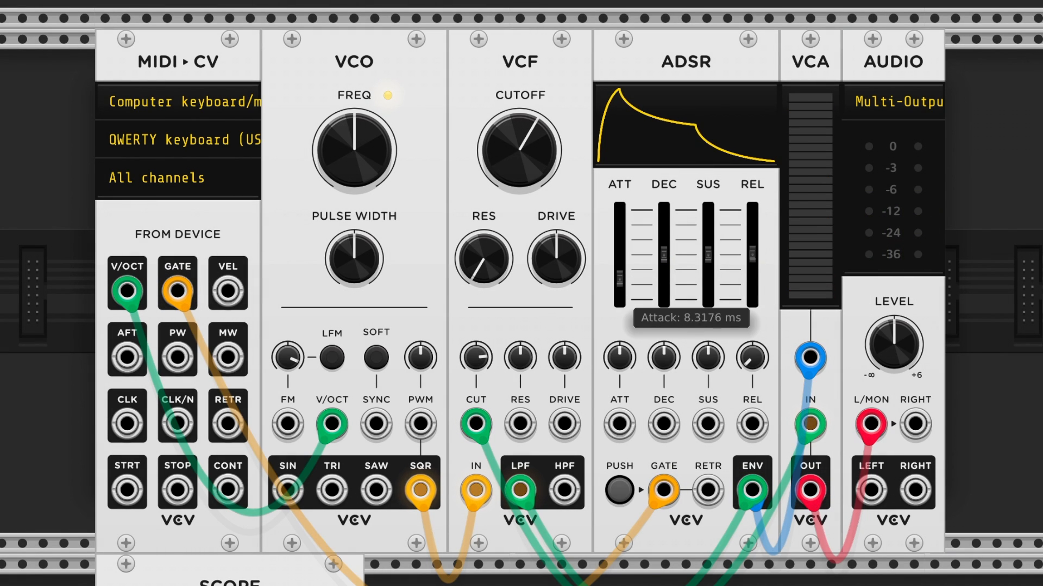
- Lengthen the ADSR attack to about the middle of its range and play test notes
drag(619, 269, 619, 257)
key(z)
key(z)
key(z)
- Lower the VCF cutoff frequency well below its centre position and play repeated test notes to hear the envelope sweep
drag(519, 150, 519, 219)
key(z)
key(z)
key(z)
key(z)
key(z)
key(z)
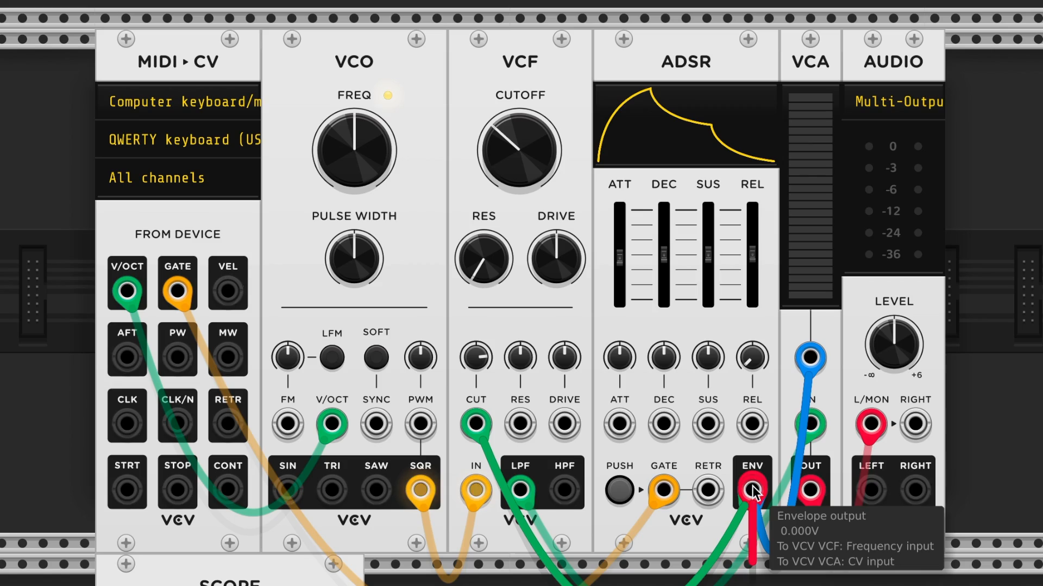
- Patch the ADSR ENV output to the VCO FM input and set the frequency modulation amount to a negative value
drag(752, 490, 622, 535)
drag(400, 474, 284, 428)
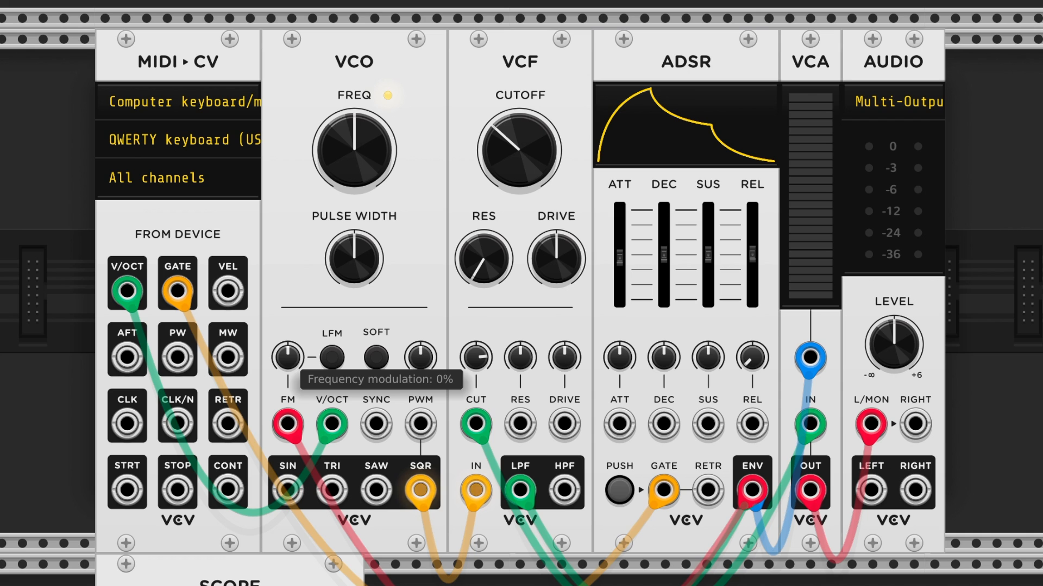
drag(287, 357, 288, 397)
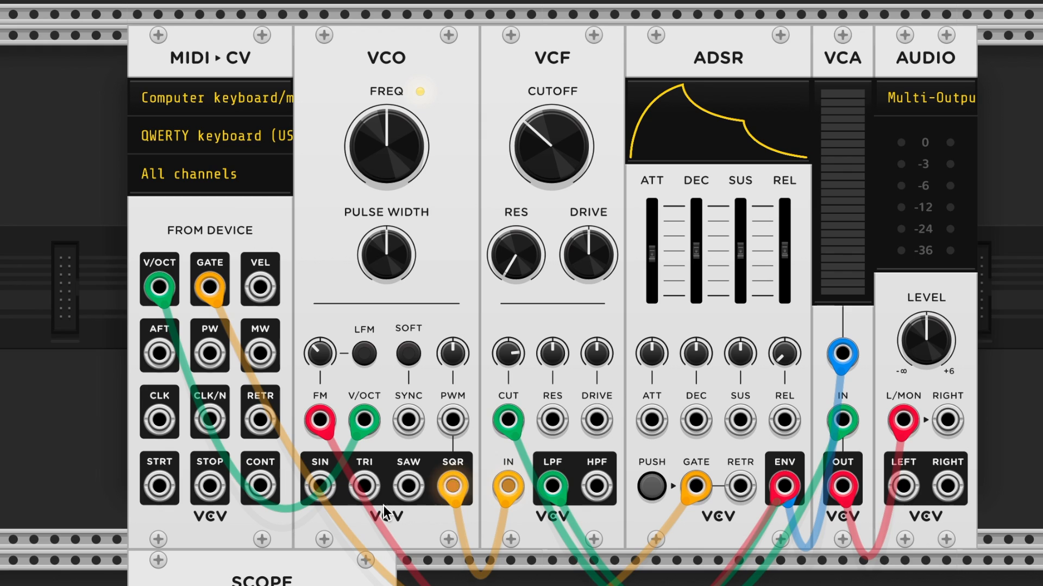